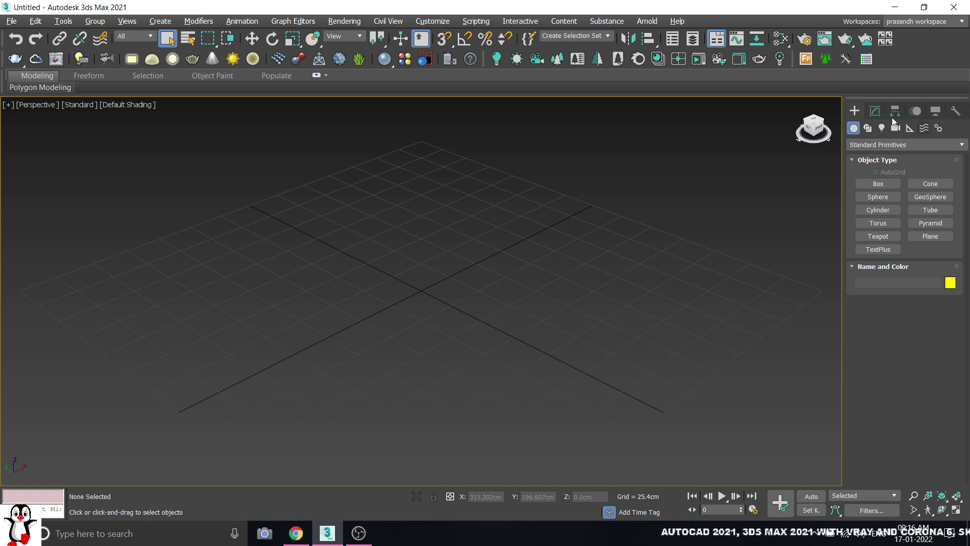
Cycle through the Top, Left and Perspective viewports, leaving Perspective maximized.
{"action": "left_click", "coordinate": [875, 111]}
{"action": "left_click", "coordinate": [856, 111]}
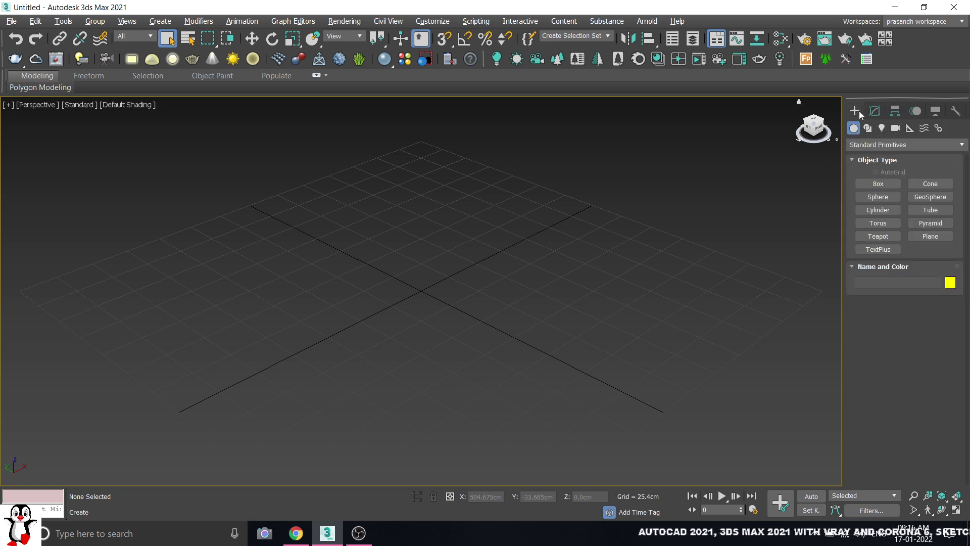
{"action": "key", "text": "alt+w"}
{"action": "left_click", "coordinate": [395, 226]}
{"action": "left_click", "coordinate": [253, 387]}
{"action": "left_click", "coordinate": [593, 366]}
{"action": "key", "text": "alt+w"}
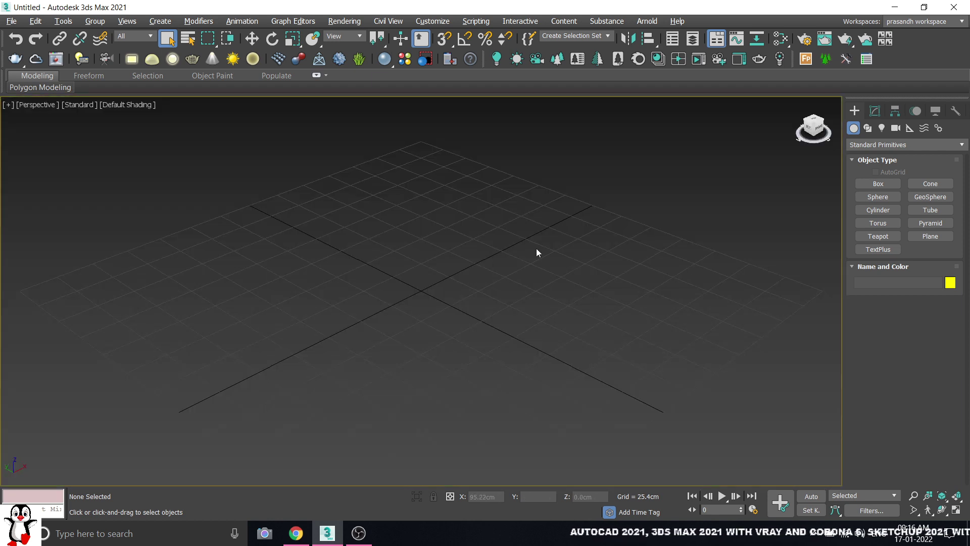
Open Units Setup and System Unit Setup, then close both without changes.
{"action": "left_click", "coordinate": [424, 23]}
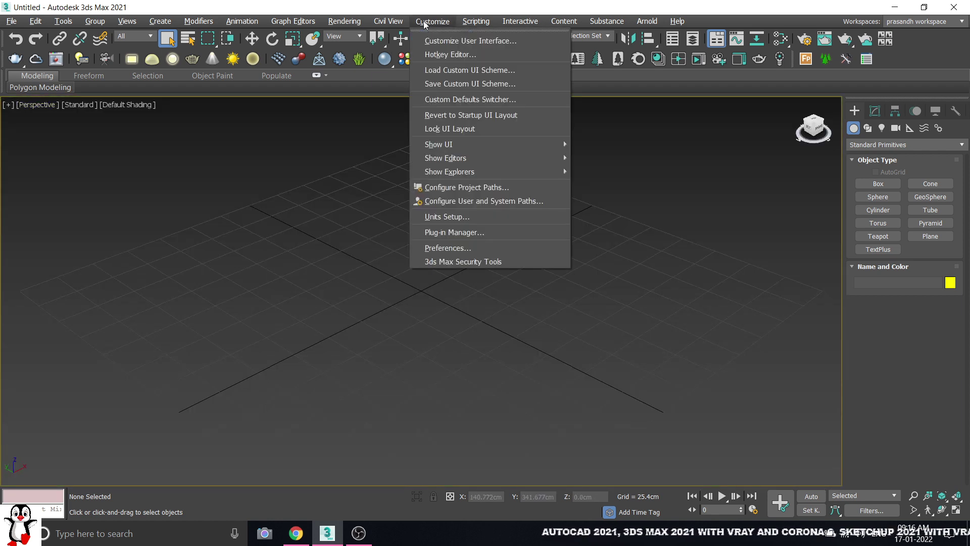
{"action": "left_click", "coordinate": [436, 217]}
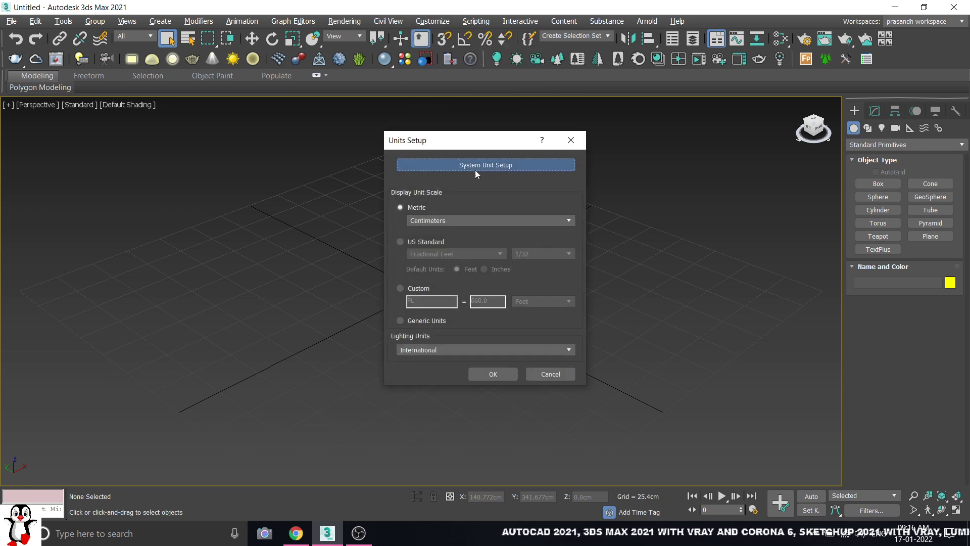
{"action": "left_click", "coordinate": [475, 167]}
{"action": "left_click", "coordinate": [542, 323]}
{"action": "left_click", "coordinate": [548, 372]}
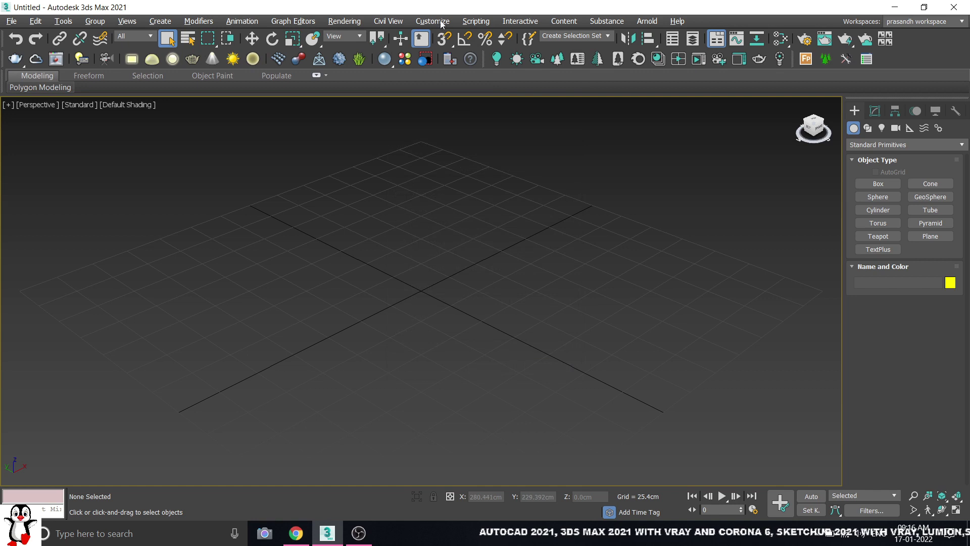
Tear off the Customize menu and choose Centimeters as the system unit scale.
{"action": "left_click", "coordinate": [432, 22]}
{"action": "left_click", "coordinate": [429, 30]}
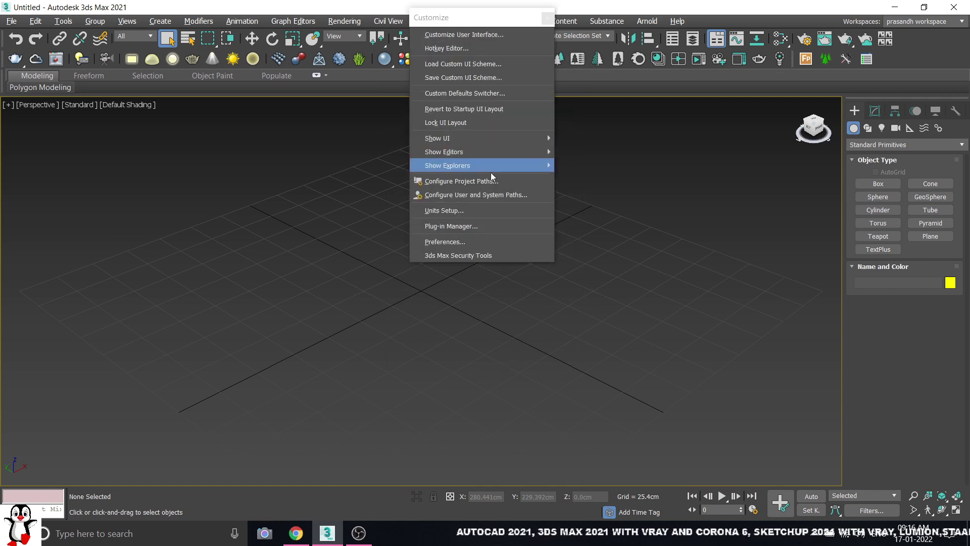
{"action": "left_click", "coordinate": [464, 212]}
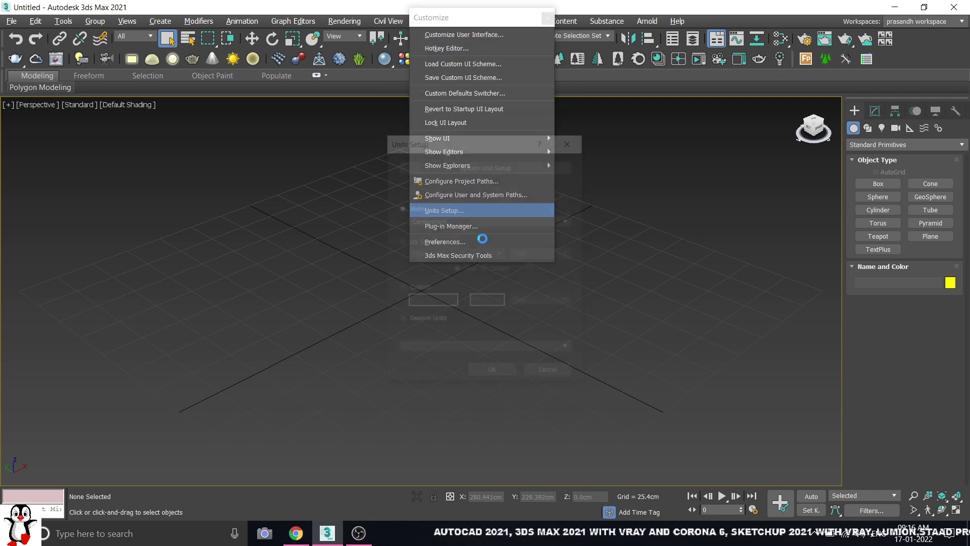
{"action": "left_click_drag", "start_coordinate": [445, 149], "coordinate": [239, 119]}
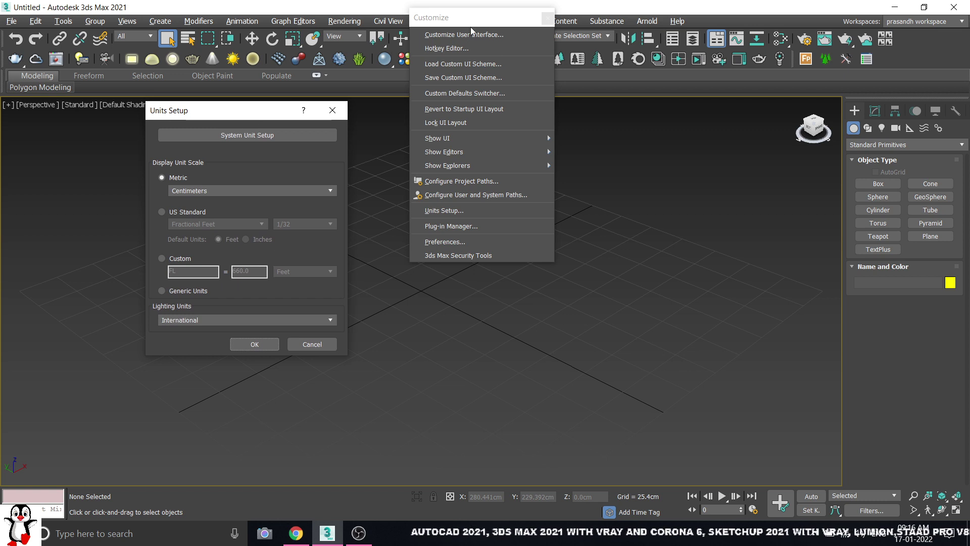
{"action": "left_click", "coordinate": [250, 132]}
{"action": "left_click_drag", "start_coordinate": [276, 166], "coordinate": [330, 153]}
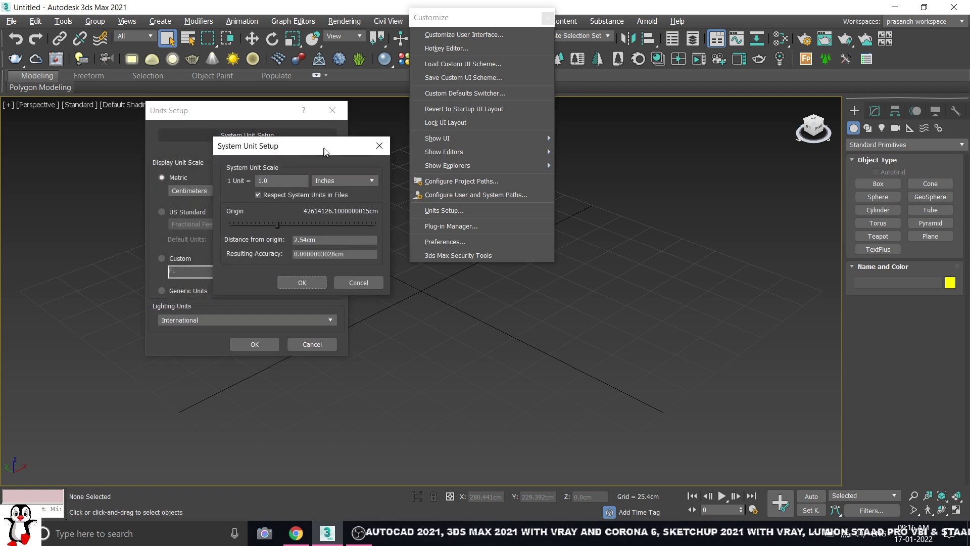
{"action": "left_click", "coordinate": [329, 181]}
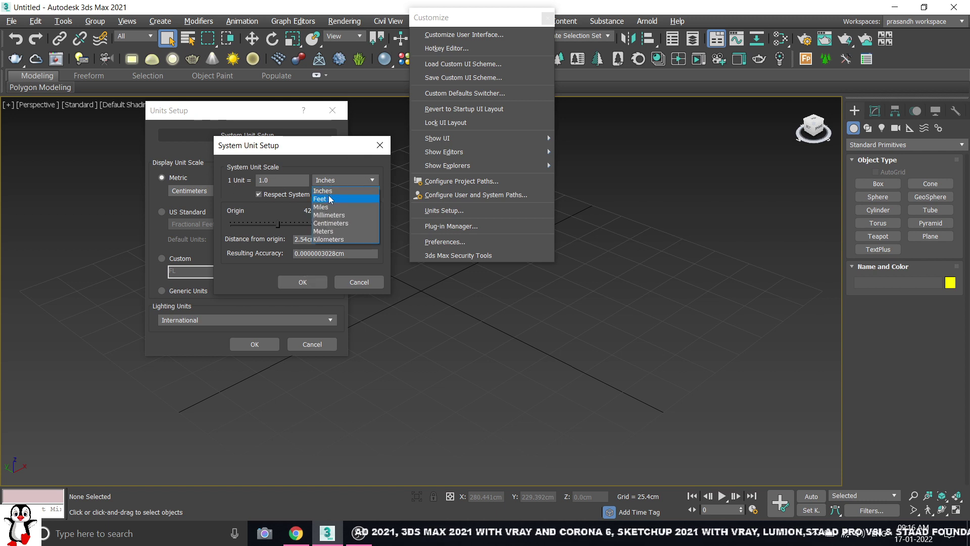
{"action": "left_click", "coordinate": [332, 223]}
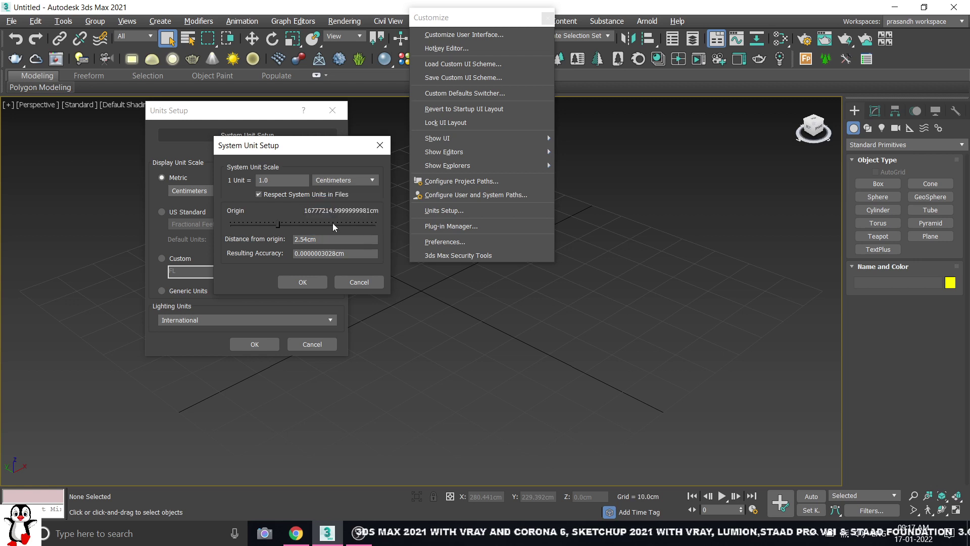
Confirm the Centimeters system unit and keep Metric Centimeters as the display unit.
{"action": "left_click", "coordinate": [305, 282]}
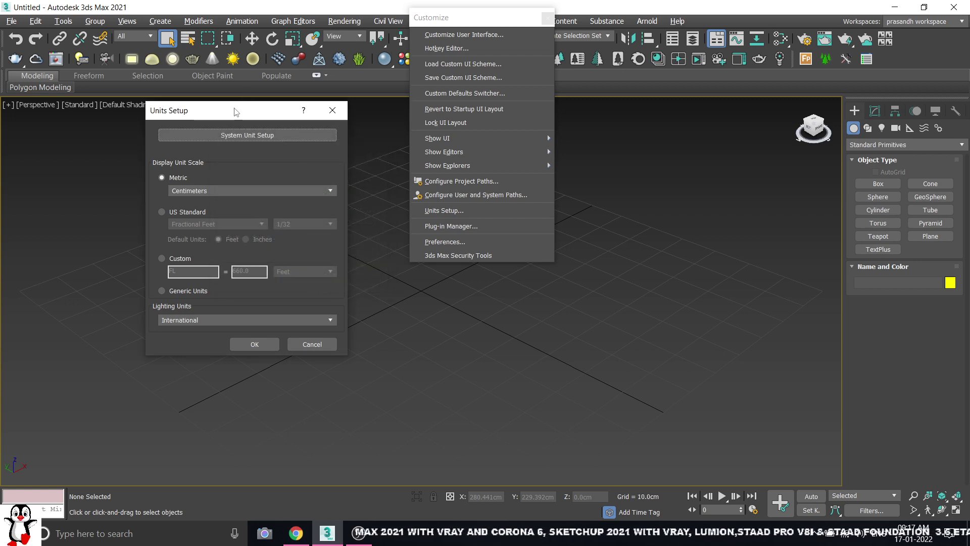
{"action": "left_click_drag", "start_coordinate": [235, 110], "coordinate": [342, 96]}
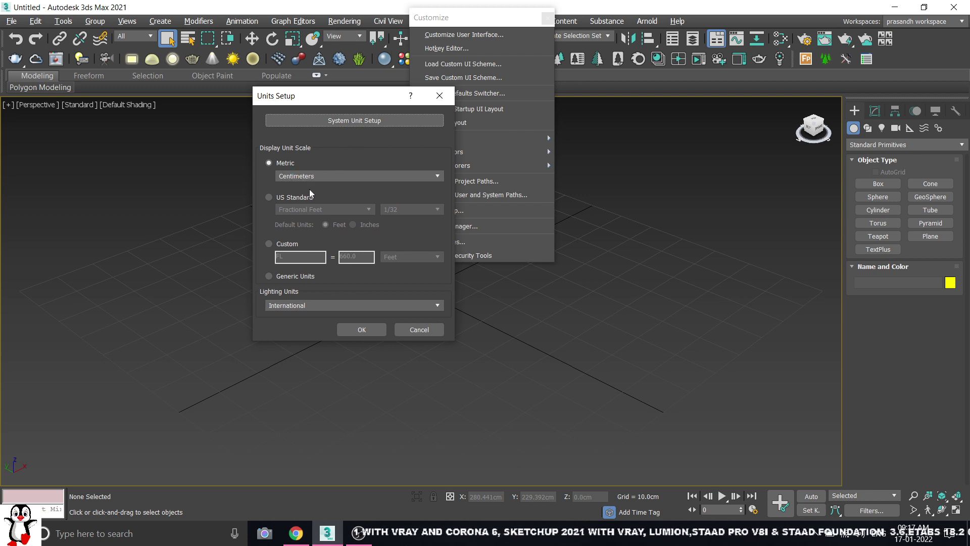
{"action": "left_click", "coordinate": [311, 177]}
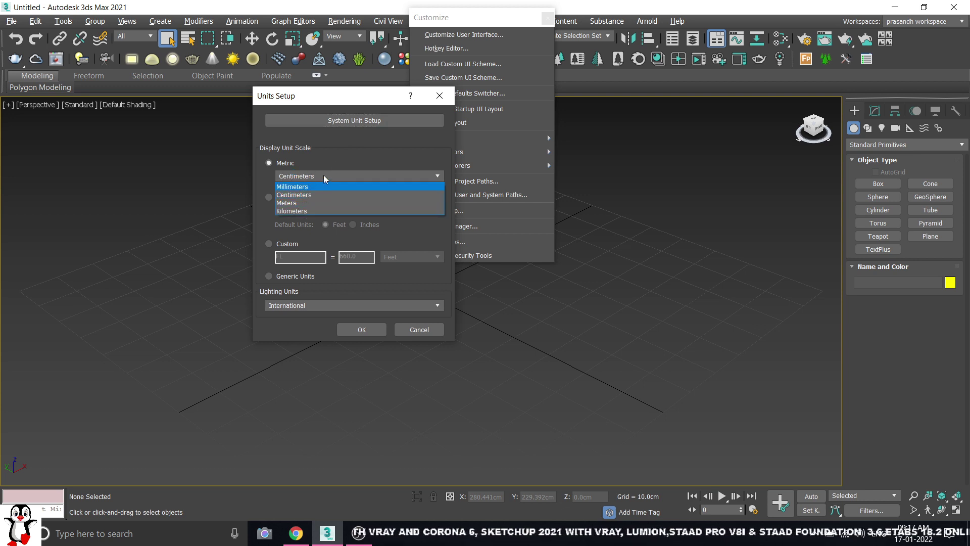
{"action": "left_click", "coordinate": [324, 176]}
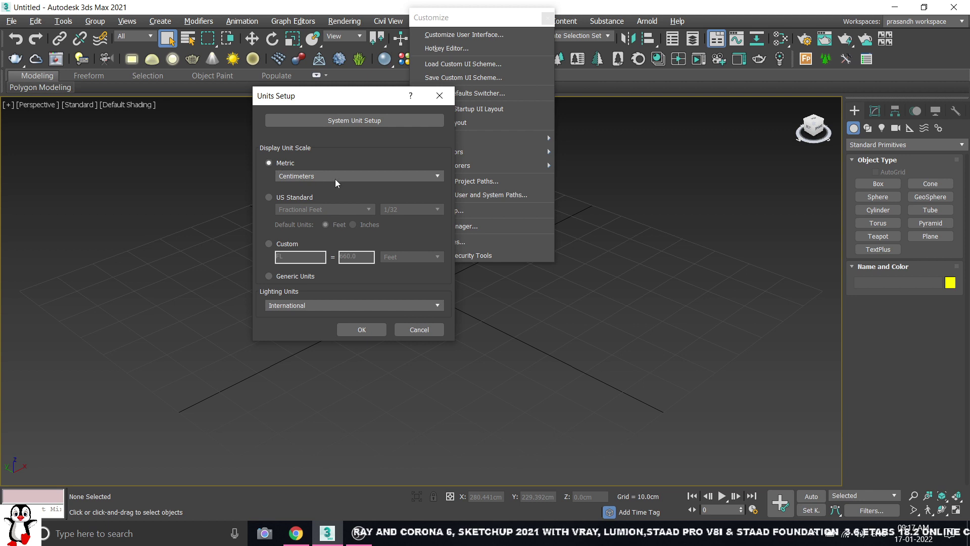
{"action": "left_click", "coordinate": [336, 177]}
{"action": "left_click", "coordinate": [341, 124]}
Change the system unit scale to Inches and confirm it.
{"action": "left_click", "coordinate": [354, 122]}
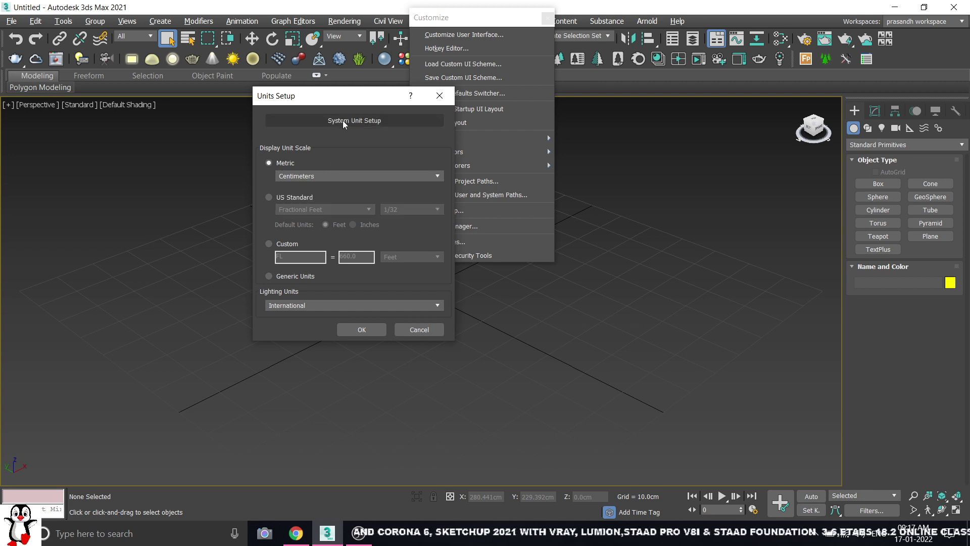
{"action": "left_click", "coordinate": [396, 180]}
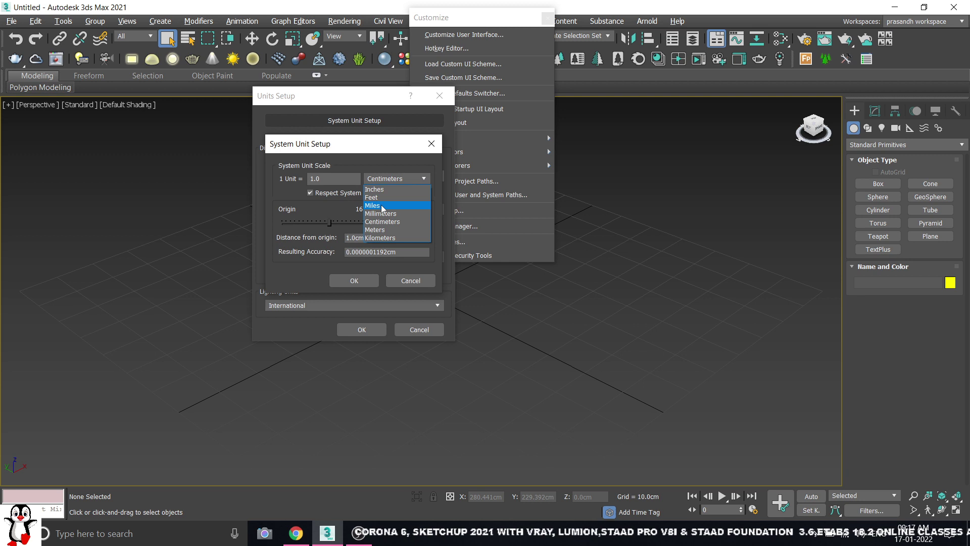
{"action": "left_click", "coordinate": [380, 189]}
{"action": "left_click", "coordinate": [355, 279]}
Switch the display units between Metric and US Standard, ending on US Standard.
{"action": "left_click", "coordinate": [313, 176]}
{"action": "left_click", "coordinate": [314, 175]}
{"action": "left_click", "coordinate": [314, 176]}
{"action": "left_click", "coordinate": [270, 197]}
{"action": "left_click", "coordinate": [269, 197]}
{"action": "left_click", "coordinate": [313, 209]}
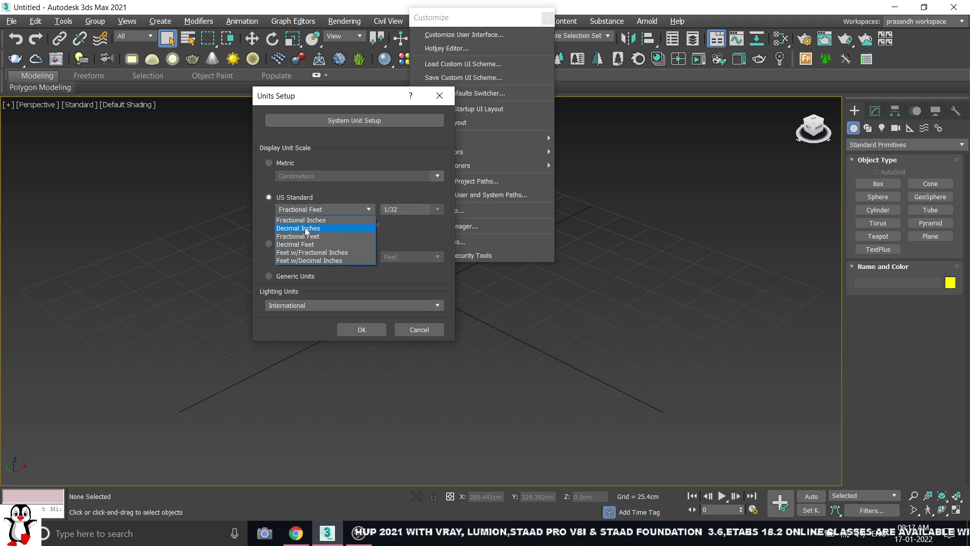
{"action": "left_click", "coordinate": [326, 177]}
{"action": "left_click", "coordinate": [268, 162]}
{"action": "left_click", "coordinate": [277, 196]}
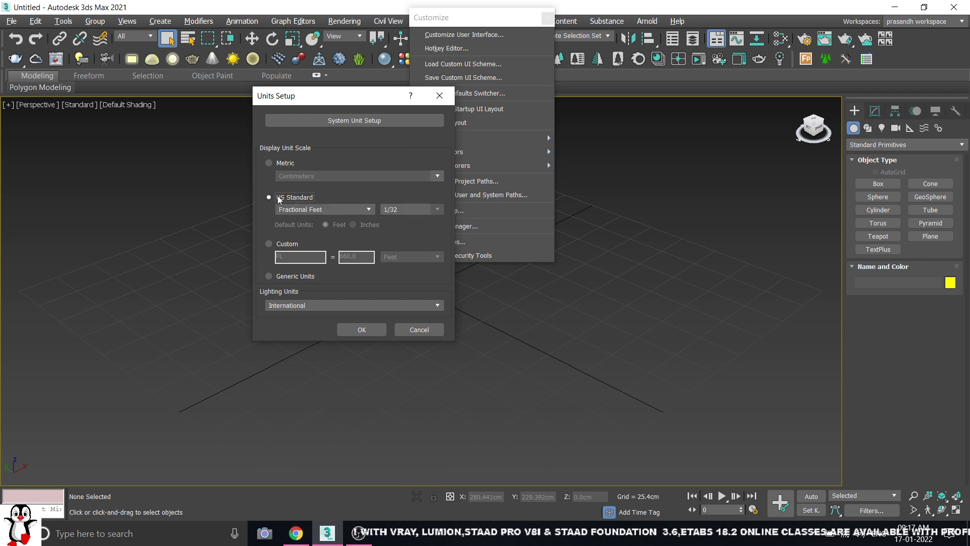
Set the system unit scale back to 1 unit = 1.0 Centimeters.
{"action": "left_click", "coordinate": [360, 121]}
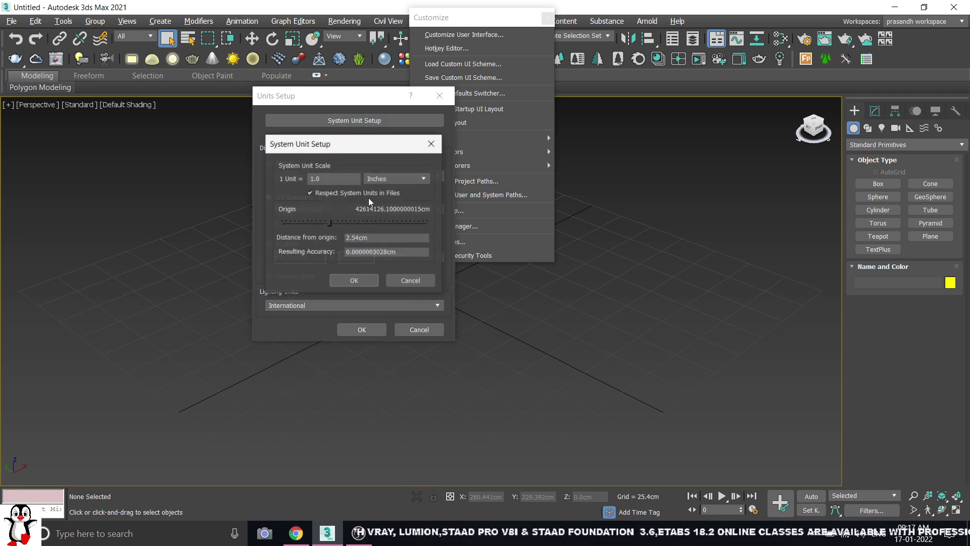
{"action": "left_click", "coordinate": [379, 179]}
{"action": "left_click", "coordinate": [382, 222]}
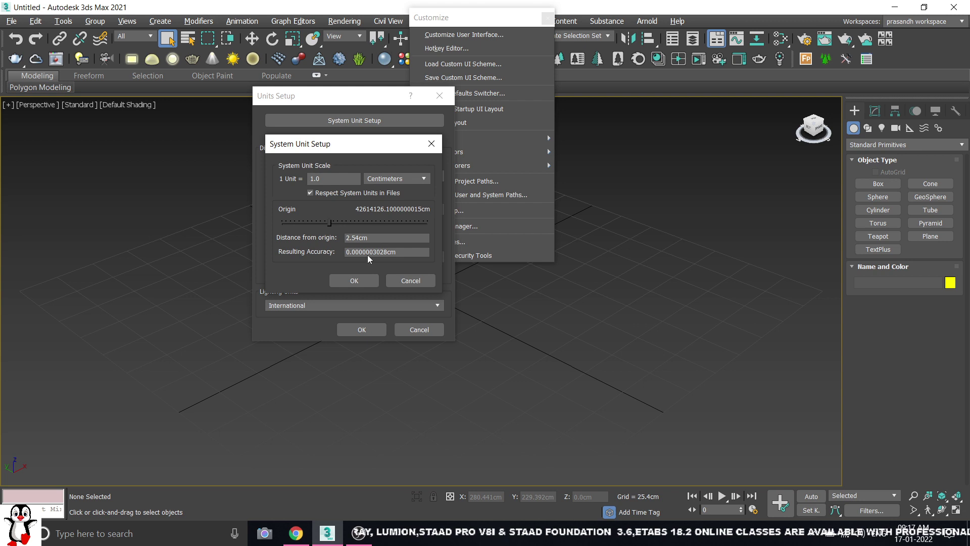
{"action": "left_click", "coordinate": [354, 280]}
Apply Metric Centimeters display units with International lighting, then close the Customize panel.
{"action": "left_click", "coordinate": [283, 163]}
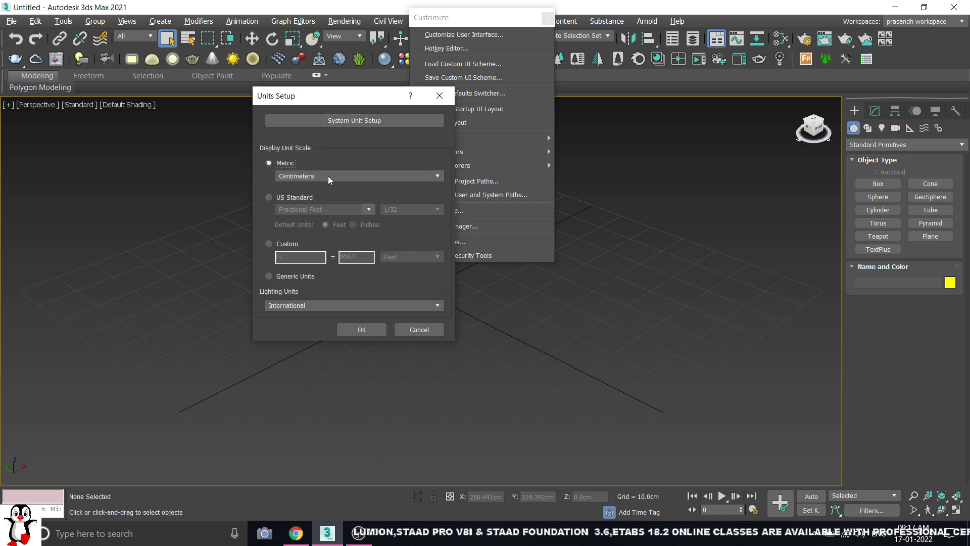
{"action": "left_click", "coordinate": [328, 176]}
{"action": "left_click", "coordinate": [307, 195]}
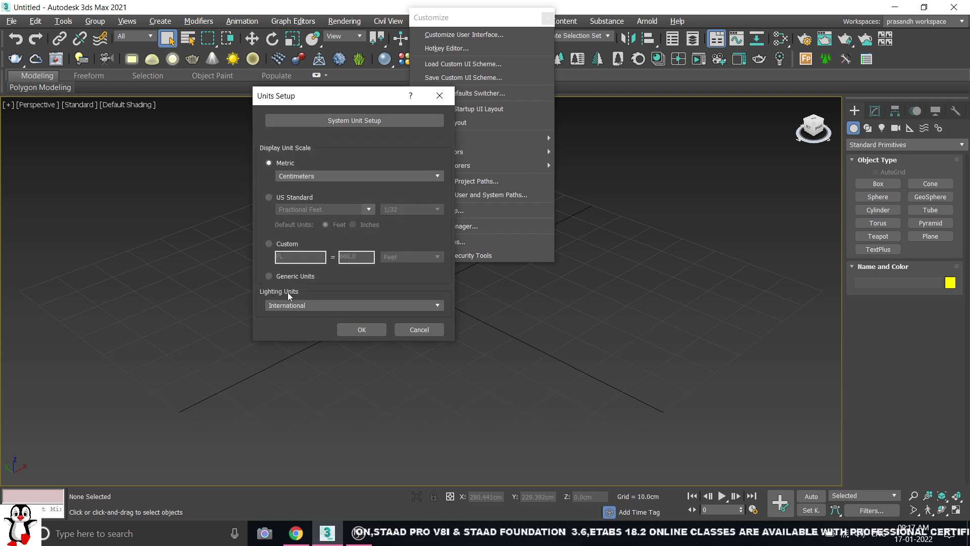
{"action": "left_click", "coordinate": [348, 306]}
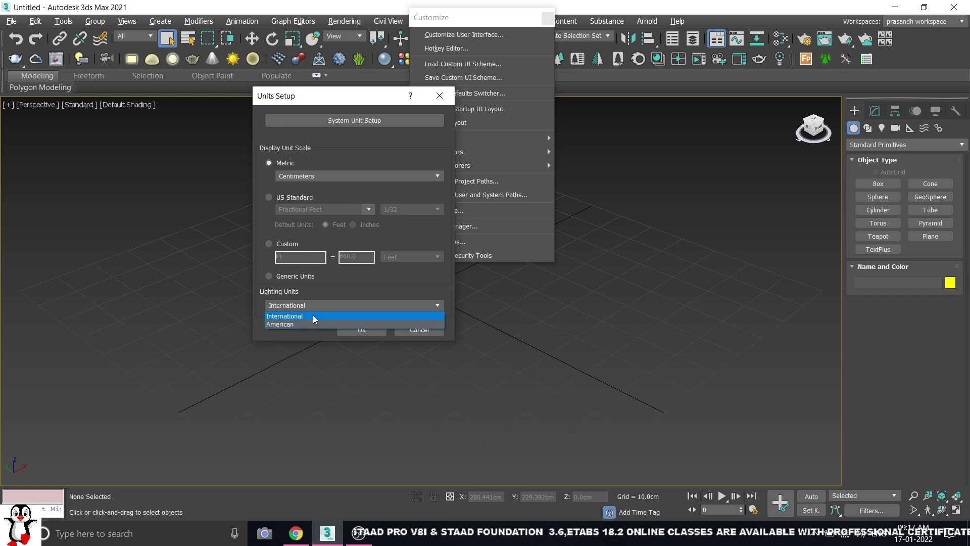
{"action": "left_click", "coordinate": [313, 316]}
{"action": "left_click", "coordinate": [366, 332]}
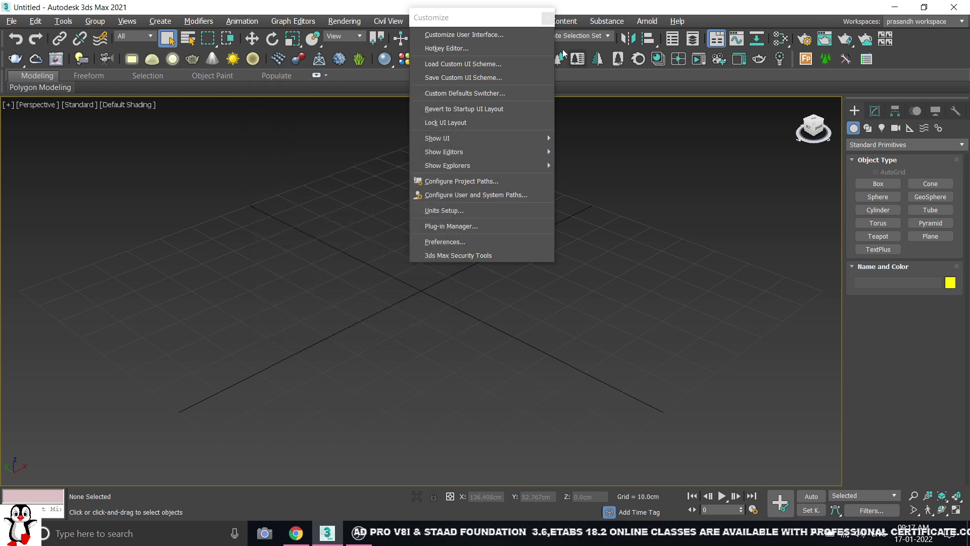
{"action": "left_click", "coordinate": [547, 19]}
Tear off the File menu and its Import submenu, then close both panels.
{"action": "key", "text": "alt+w"}
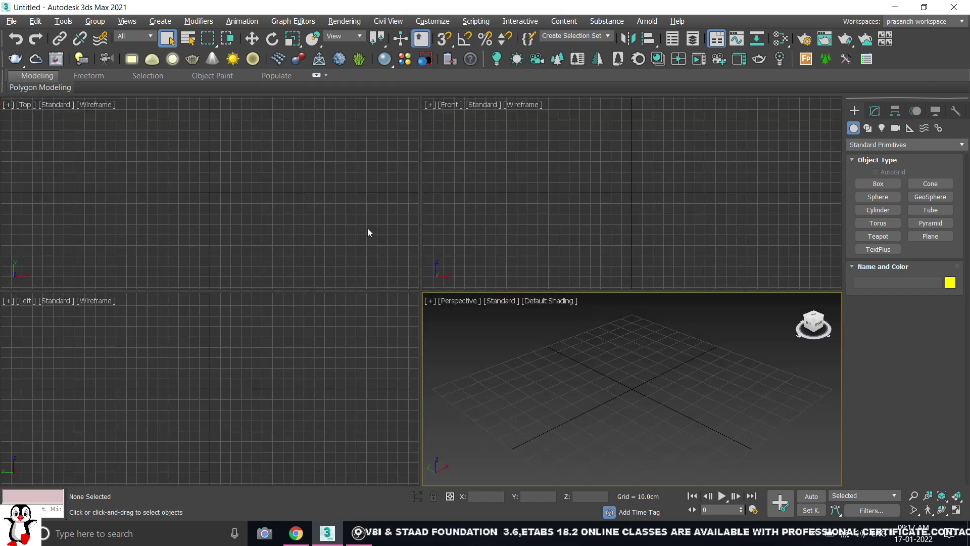
{"action": "key", "text": "alt+w"}
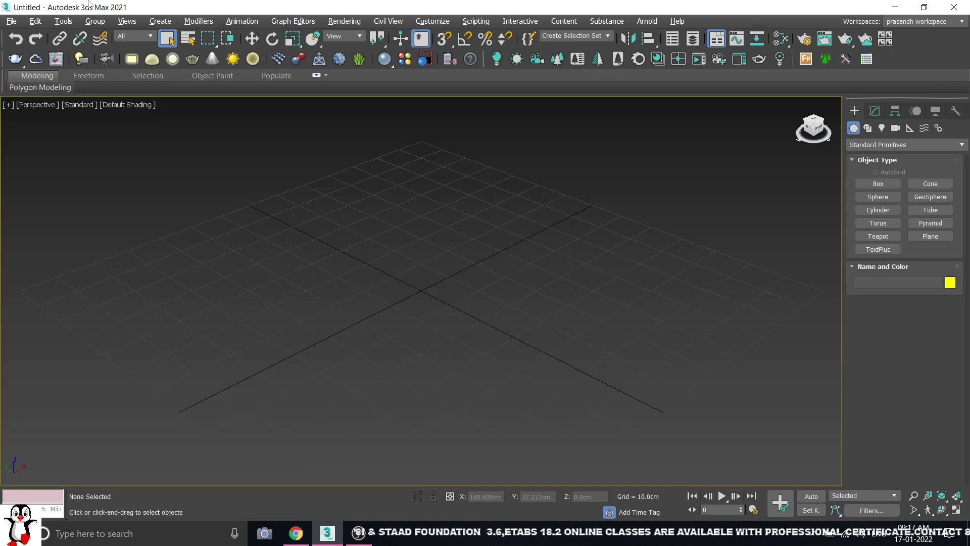
{"action": "left_click", "coordinate": [11, 21]}
{"action": "left_click", "coordinate": [13, 31]}
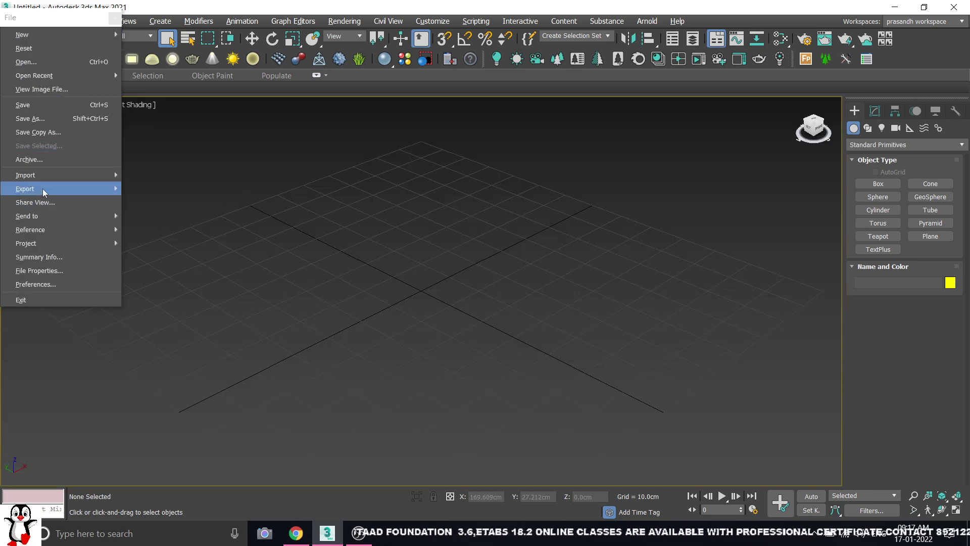
{"action": "mouse_move", "coordinate": [107, 178]}
{"action": "left_click", "coordinate": [149, 165]}
{"action": "left_click_drag", "start_coordinate": [143, 152], "coordinate": [147, 49]}
{"action": "left_click", "coordinate": [193, 53]}
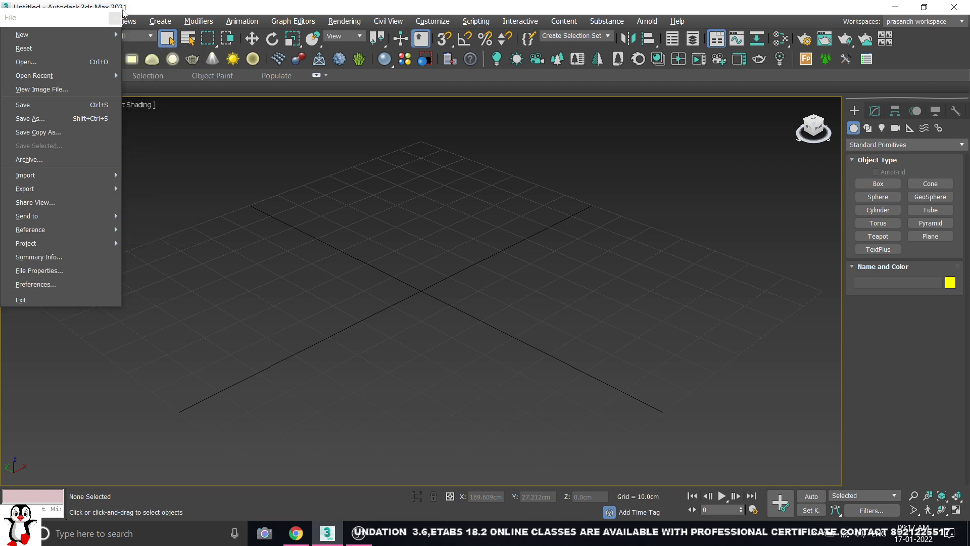
{"action": "left_click", "coordinate": [115, 18]}
Float the File menu lower down and place the Import panel near the top.
{"action": "left_click", "coordinate": [9, 22]}
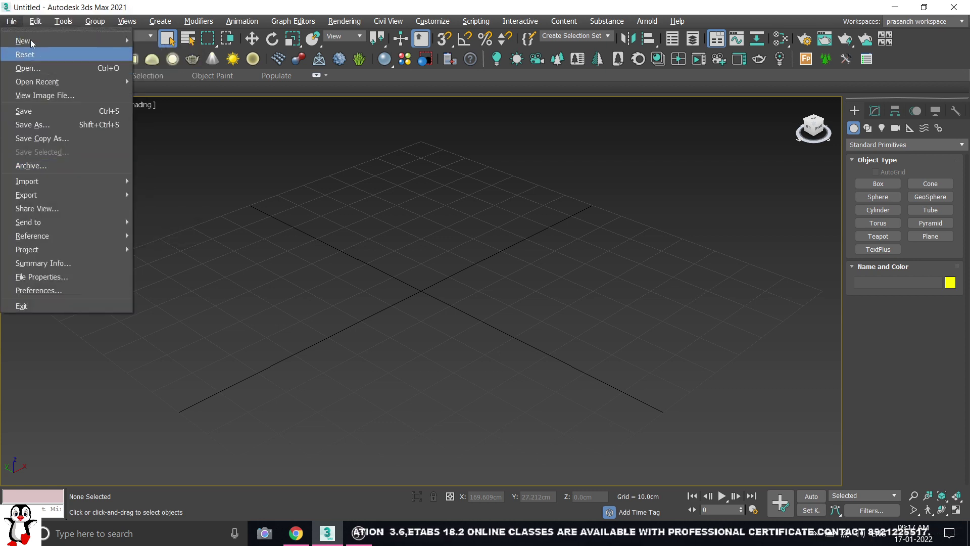
{"action": "left_click", "coordinate": [24, 30]}
{"action": "left_click_drag", "start_coordinate": [26, 25], "coordinate": [38, 89]}
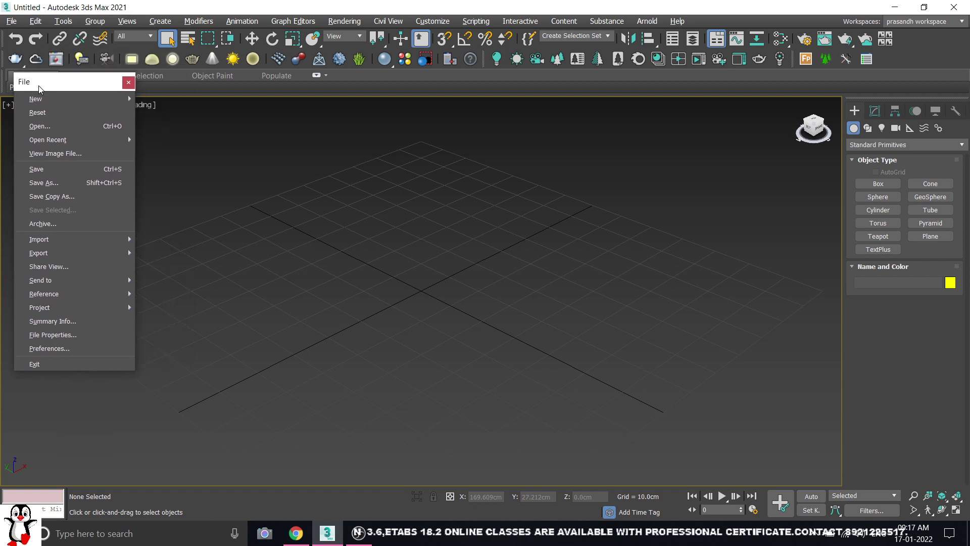
{"action": "mouse_move", "coordinate": [58, 243]}
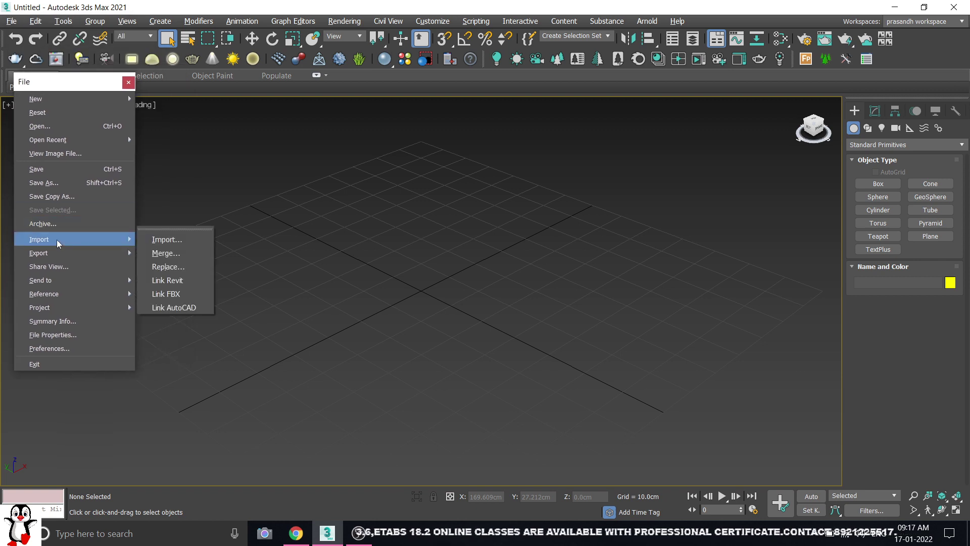
{"action": "left_click", "coordinate": [164, 228]}
{"action": "left_click_drag", "start_coordinate": [164, 223], "coordinate": [165, 93]}
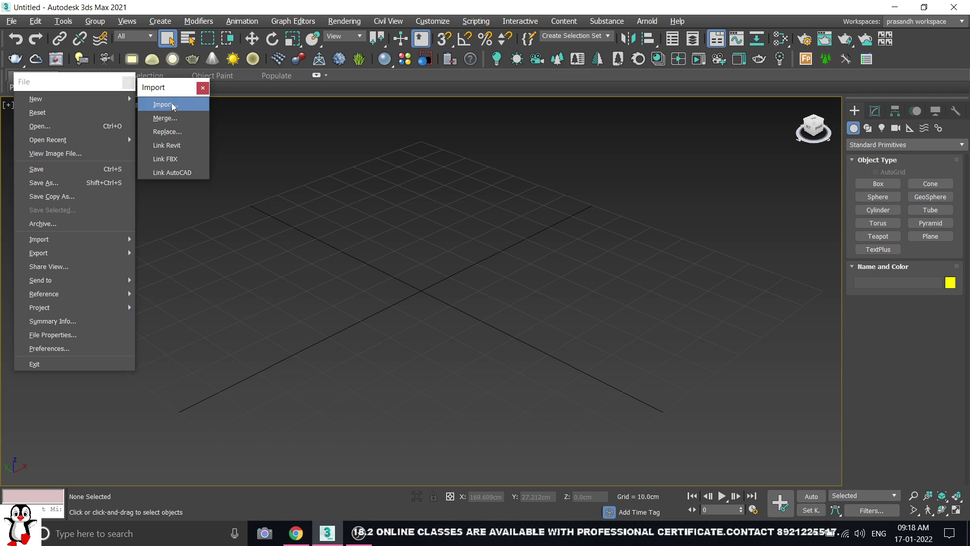
Import '3DS MAX DESIGN FOR STUDENTS PRACTICE' from E:\BUILDING DESIGNS\3DS MAX DESIGNS.
{"action": "left_click", "coordinate": [170, 109]}
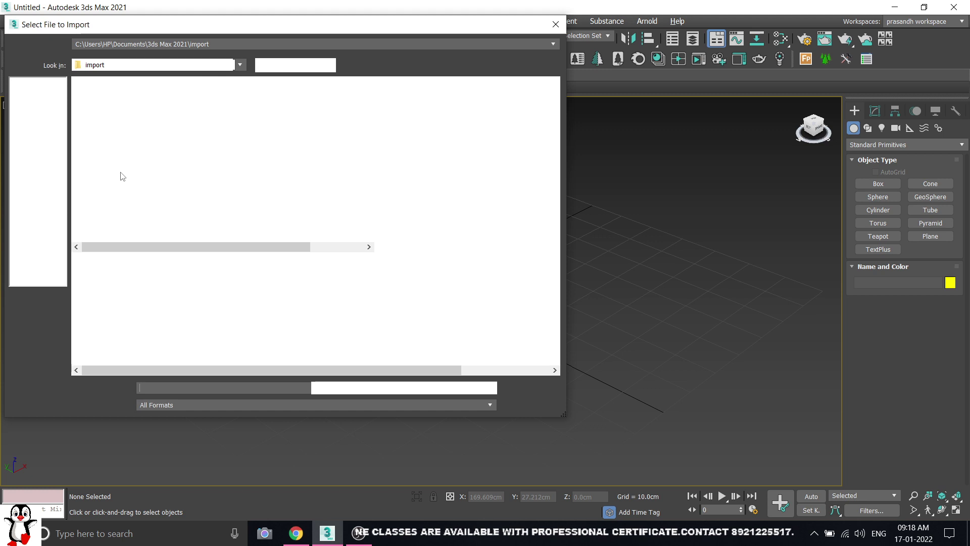
{"action": "left_click", "coordinate": [47, 131]}
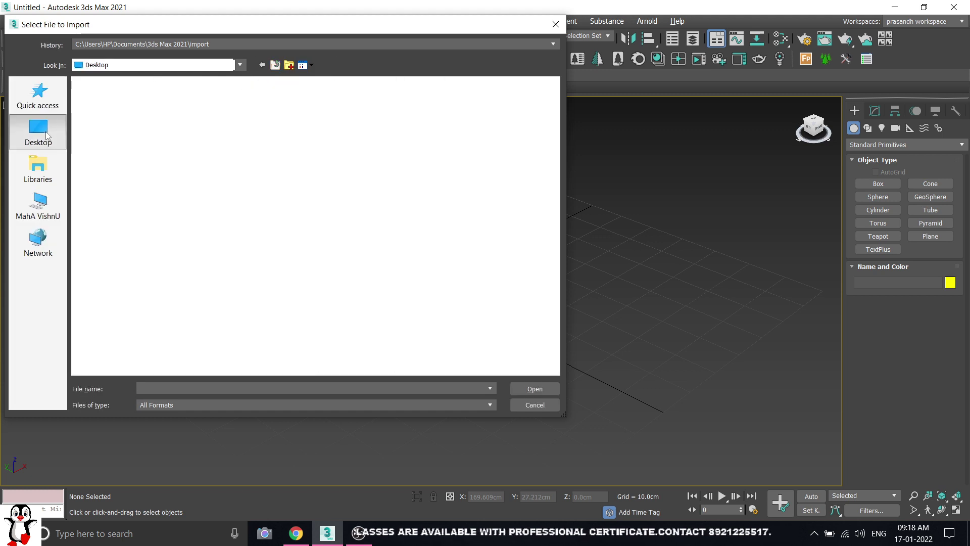
{"action": "double_click", "coordinate": [143, 131]}
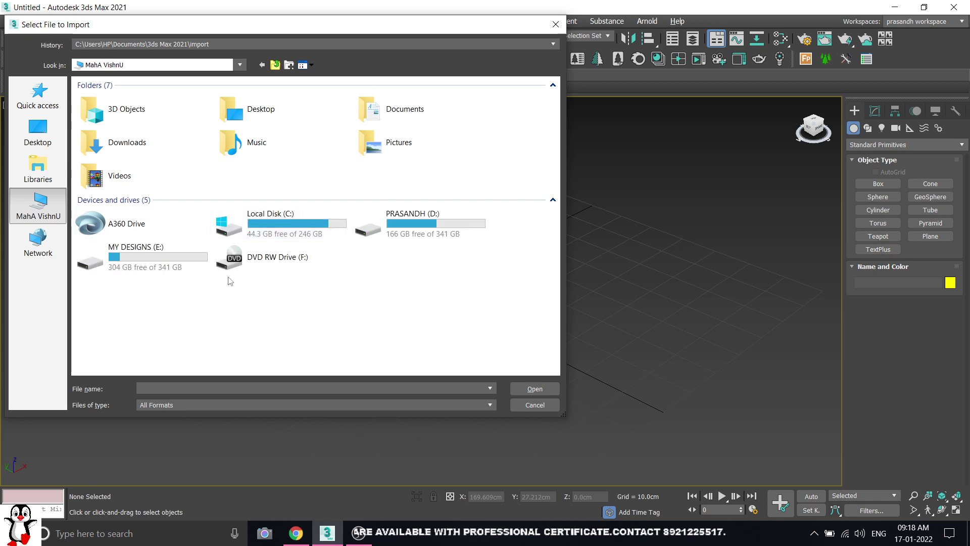
{"action": "double_click", "coordinate": [172, 255]}
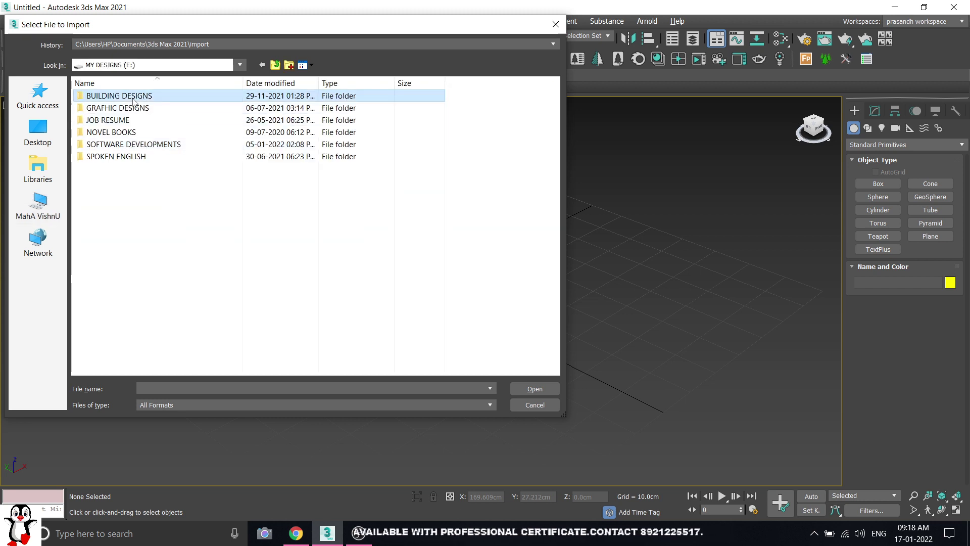
{"action": "double_click", "coordinate": [133, 97]}
{"action": "double_click", "coordinate": [131, 95]}
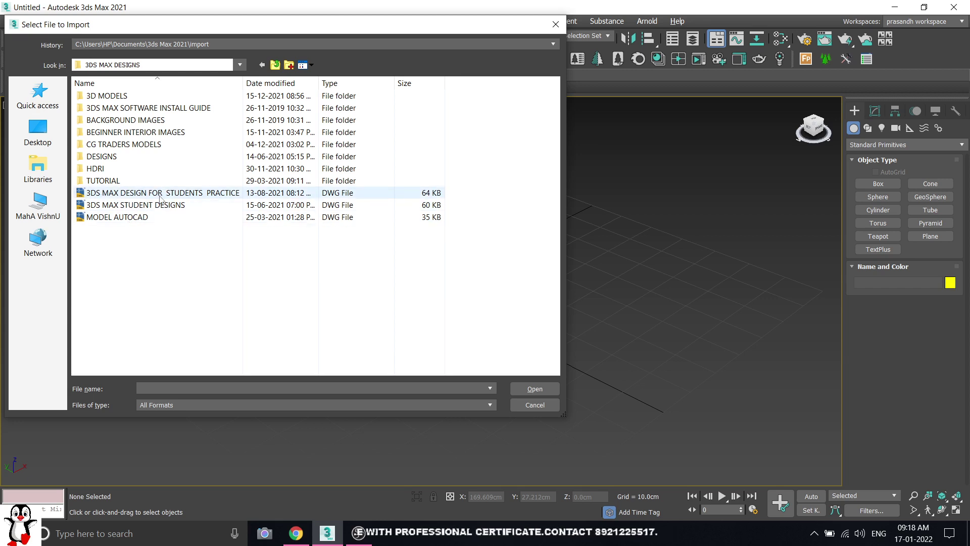
{"action": "left_click", "coordinate": [236, 195]}
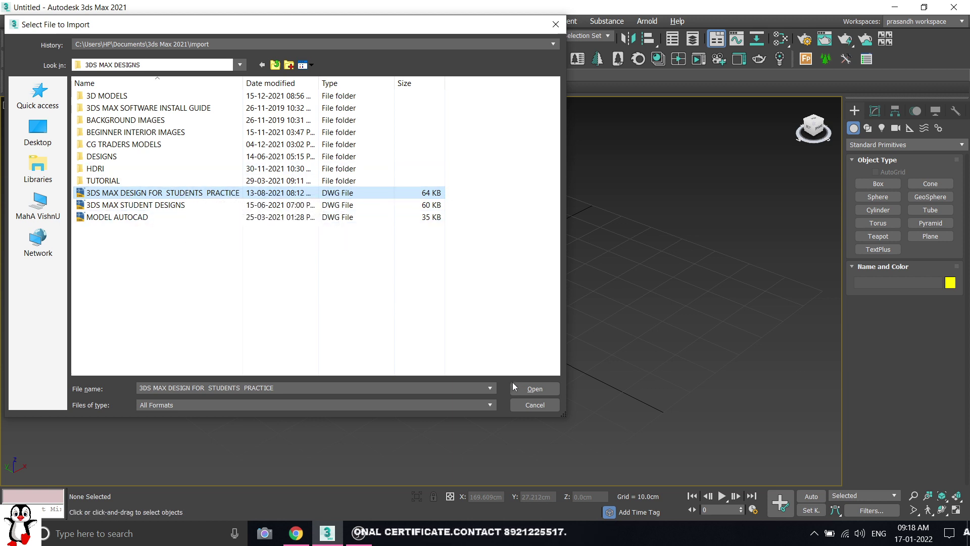
{"action": "left_click", "coordinate": [536, 389]}
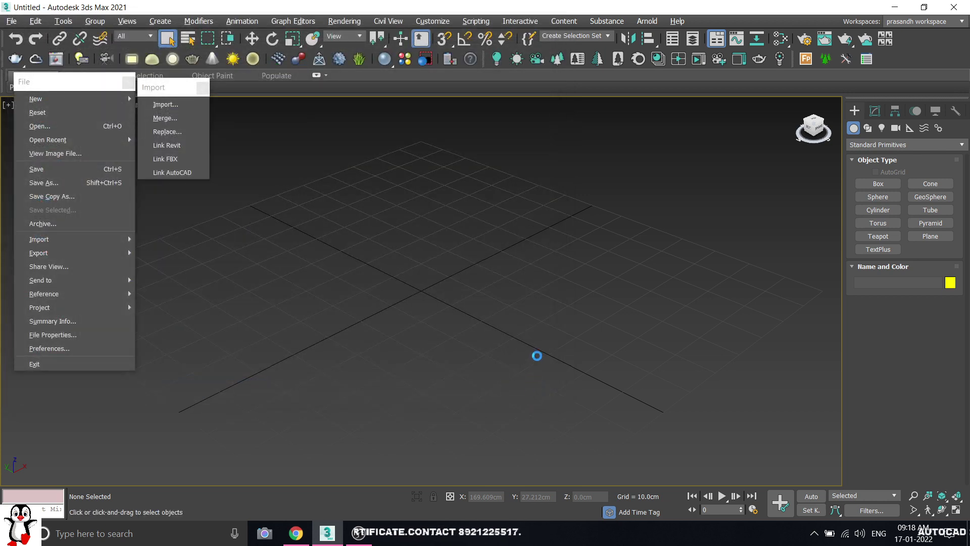
Review the Layers and Spline Rendering tabs and keep incoming units at Centimeters.
{"action": "left_click_drag", "start_coordinate": [429, 88], "coordinate": [327, 65]}
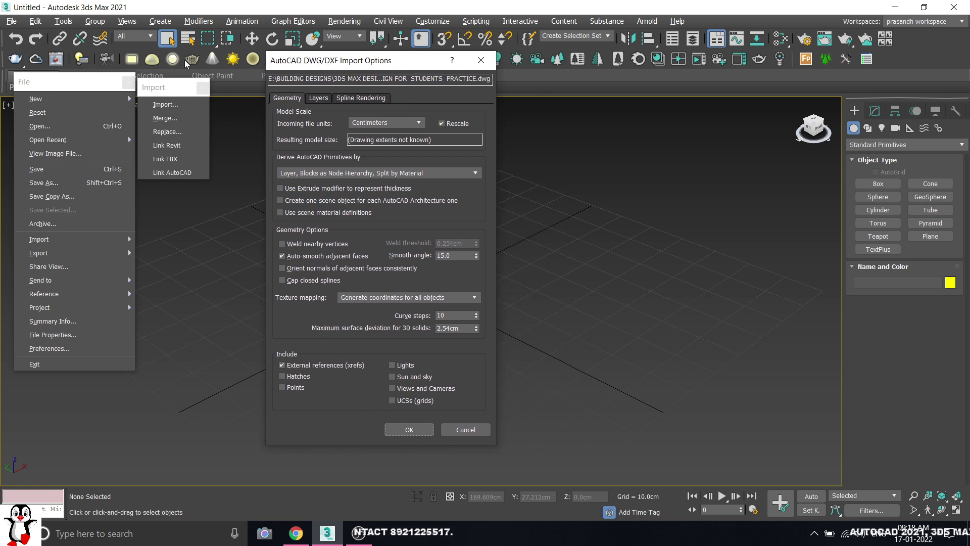
{"action": "left_click", "coordinate": [331, 101]}
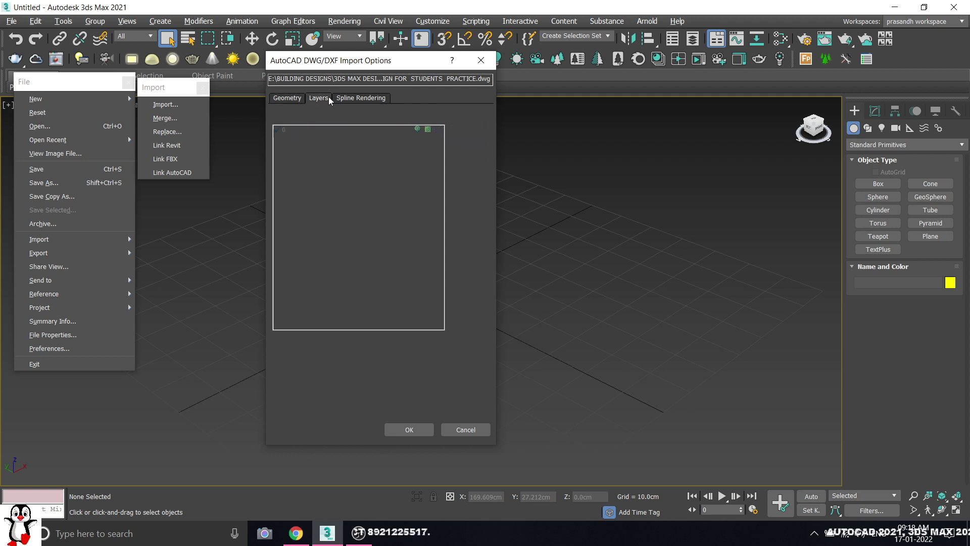
{"action": "left_click", "coordinate": [355, 101]}
{"action": "left_click", "coordinate": [319, 100]}
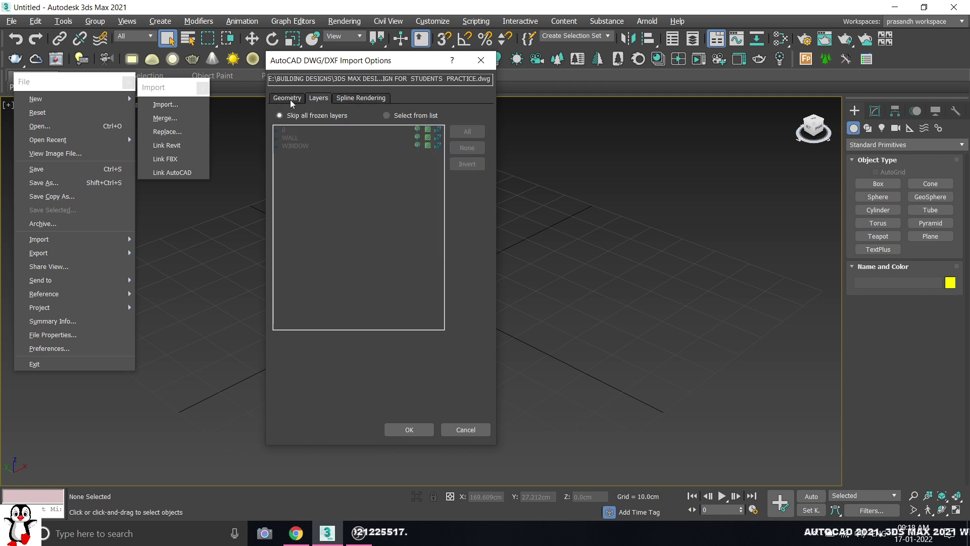
{"action": "left_click", "coordinate": [356, 100]}
{"action": "left_click", "coordinate": [280, 99]}
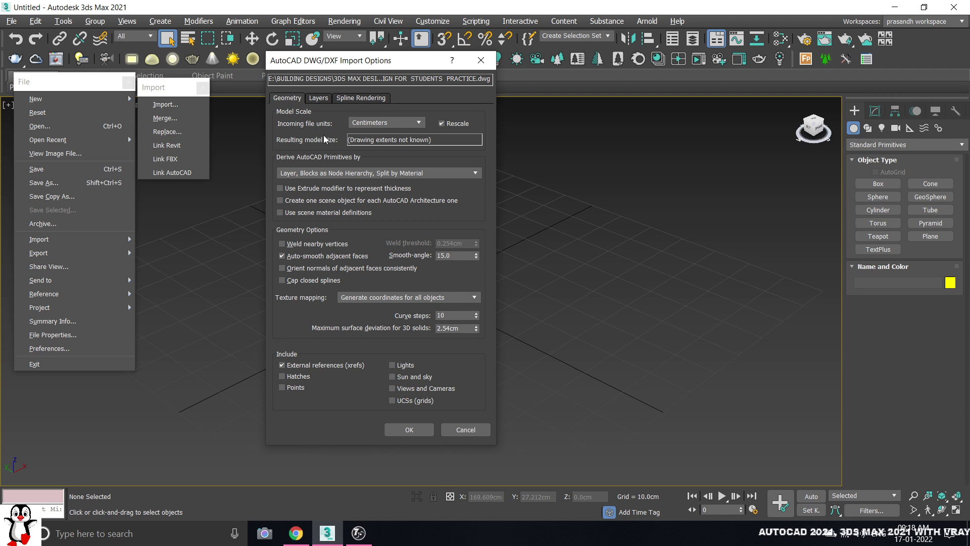
{"action": "left_click", "coordinate": [389, 123]}
{"action": "left_click", "coordinate": [391, 124]}
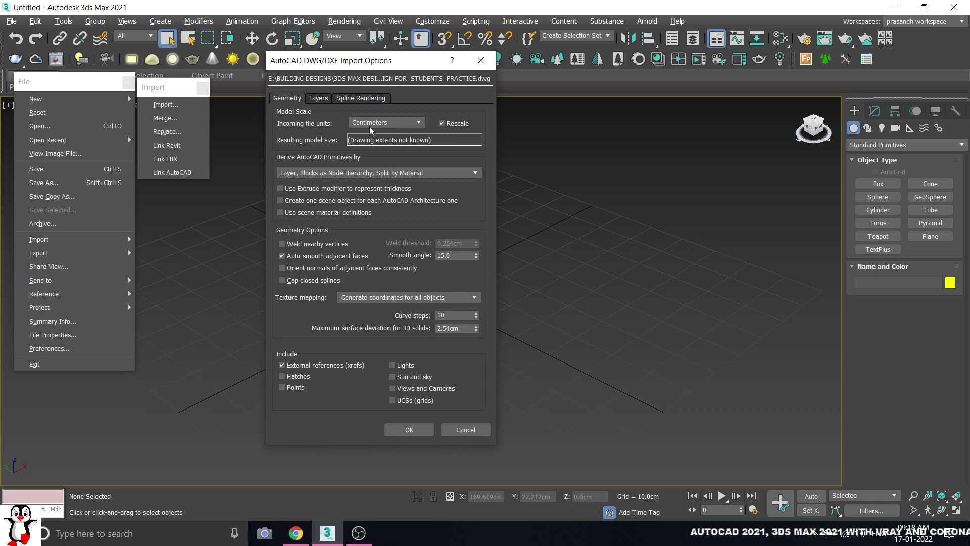
{"action": "left_click", "coordinate": [373, 126]}
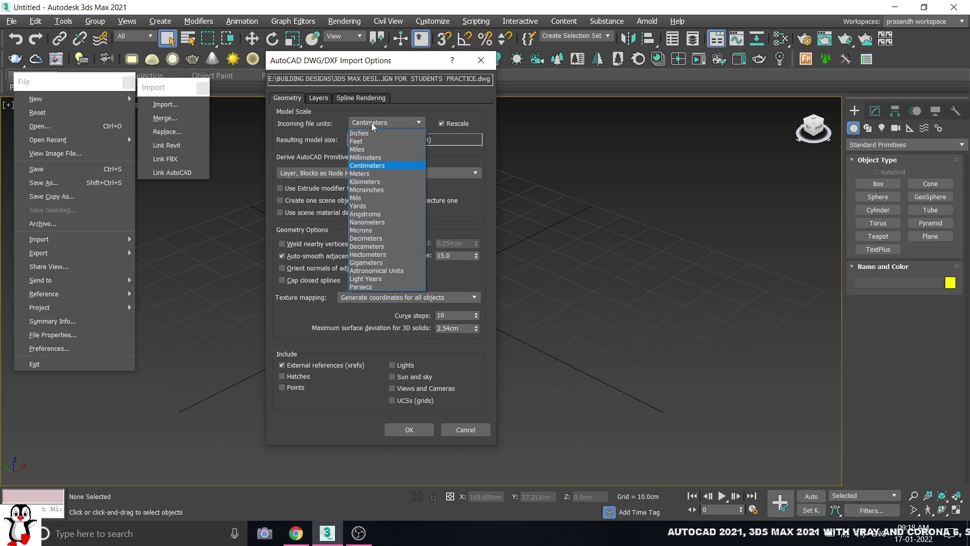
{"action": "left_click", "coordinate": [312, 119]}
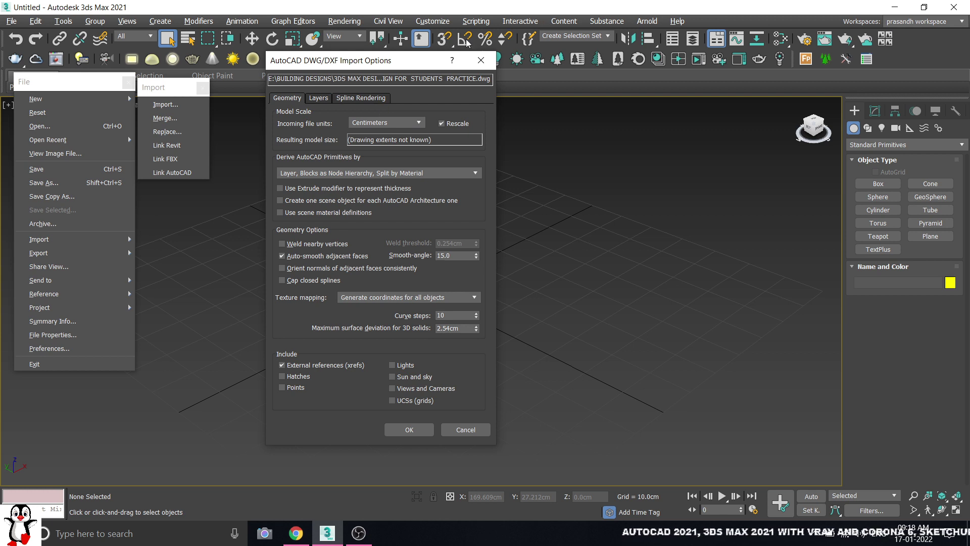
{"action": "mouse_move", "coordinate": [391, 66]}
{"action": "left_mouse_down"}
{"action": "mouse_move", "coordinate": [413, 66]}
{"action": "mouse_move", "coordinate": [373, 69]}
{"action": "left_mouse_up"}
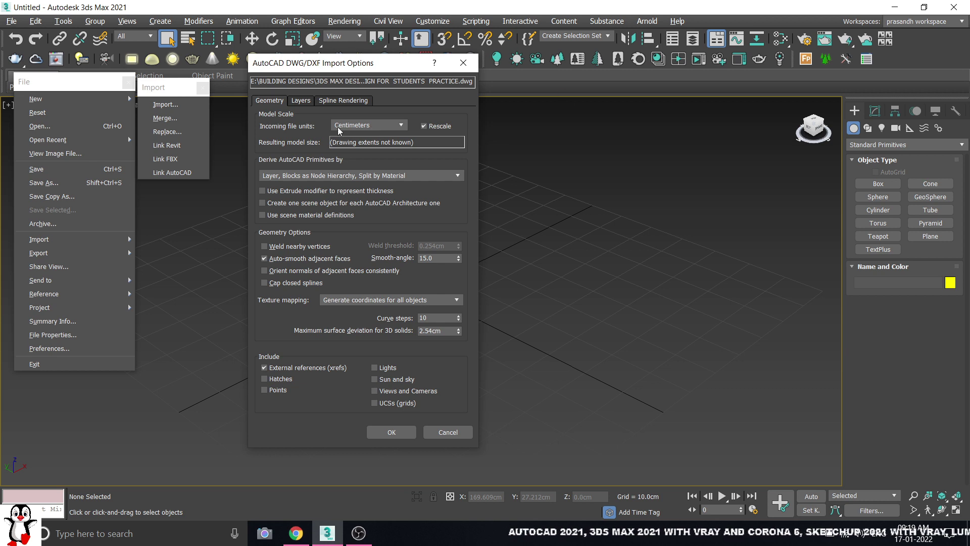
Set incoming units to Centimeters, leave Rescale unchecked, and confirm the import.
{"action": "left_click", "coordinate": [391, 124]}
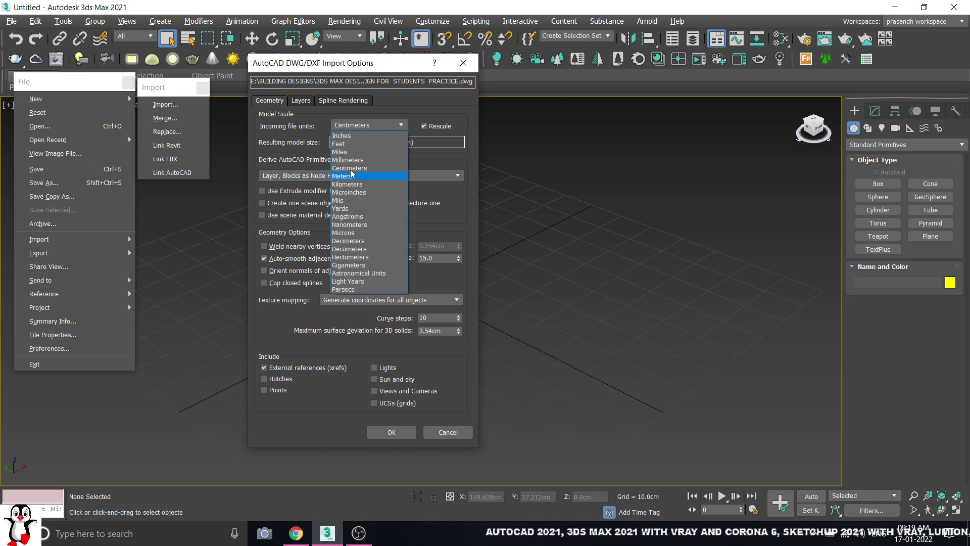
{"action": "left_click", "coordinate": [348, 136]}
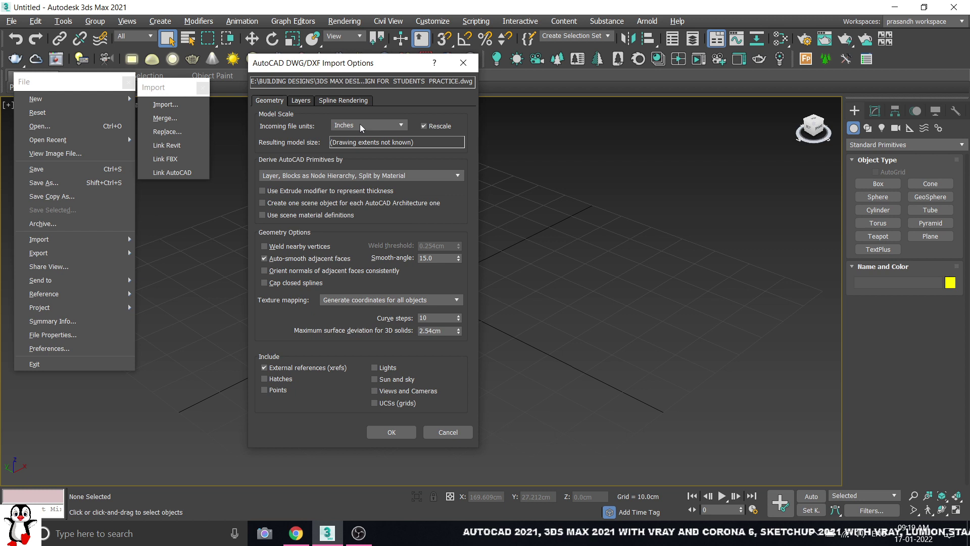
{"action": "left_click", "coordinate": [361, 126]}
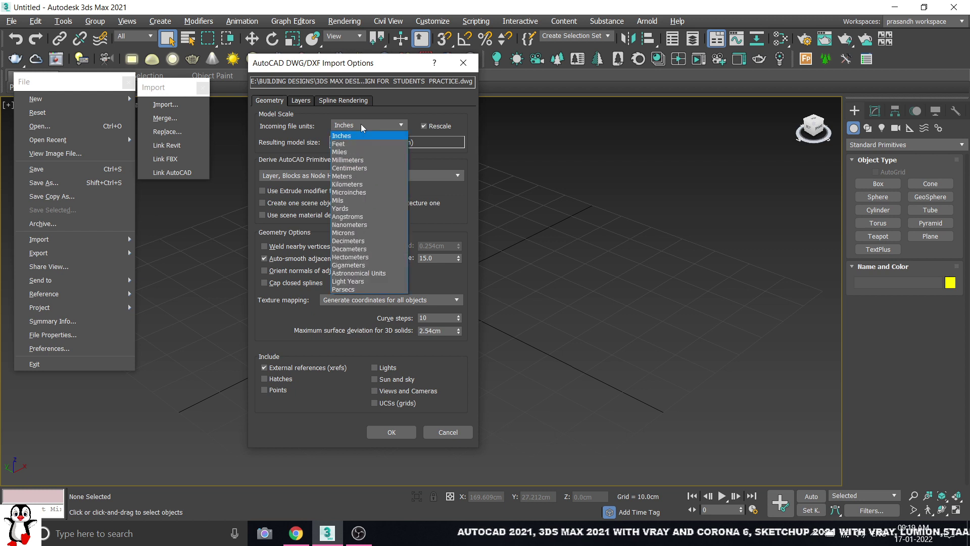
{"action": "left_click", "coordinate": [360, 169]}
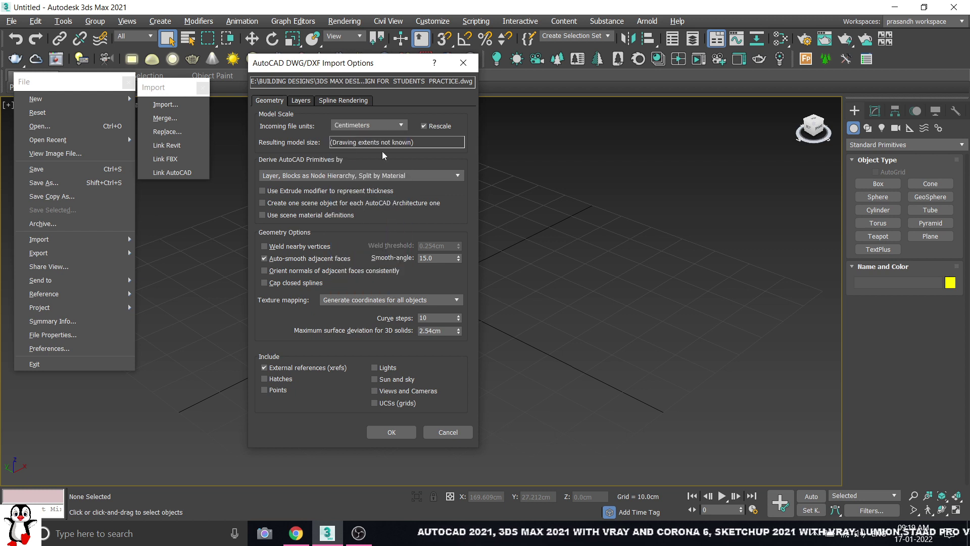
{"action": "left_click", "coordinate": [424, 126]}
{"action": "left_click", "coordinate": [423, 126]}
{"action": "left_click", "coordinate": [401, 126]}
{"action": "left_click", "coordinate": [400, 127]}
{"action": "left_click", "coordinate": [424, 126]}
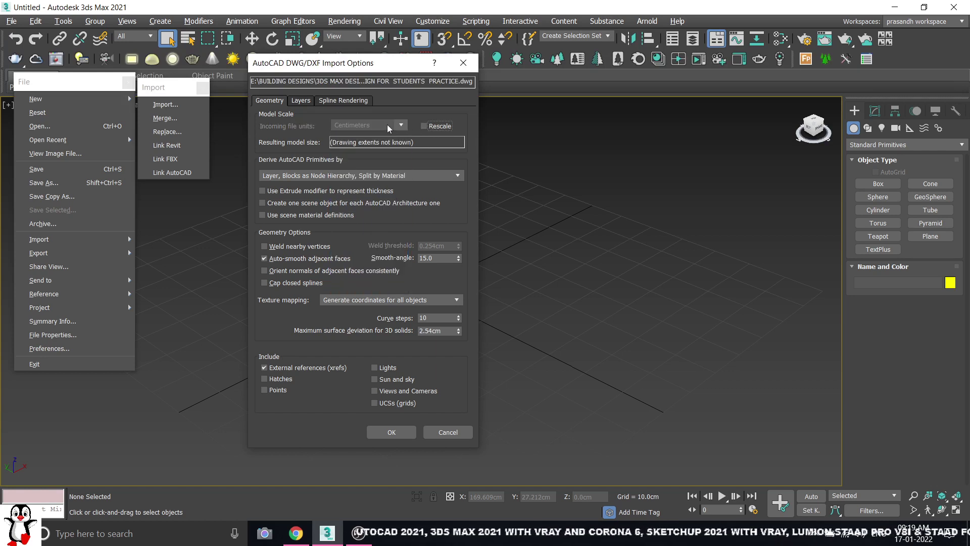
{"action": "left_click", "coordinate": [392, 431]}
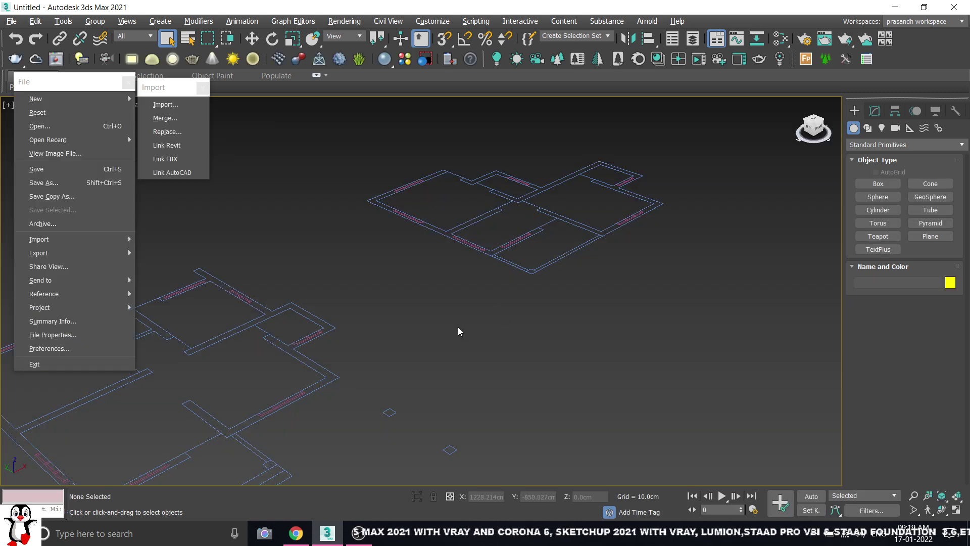
View both plans in the Top view, close the File and Import panels, and select a plan.
{"action": "scroll", "coordinate": [458, 328], "scroll_direction": "down", "scroll_amount": 4}
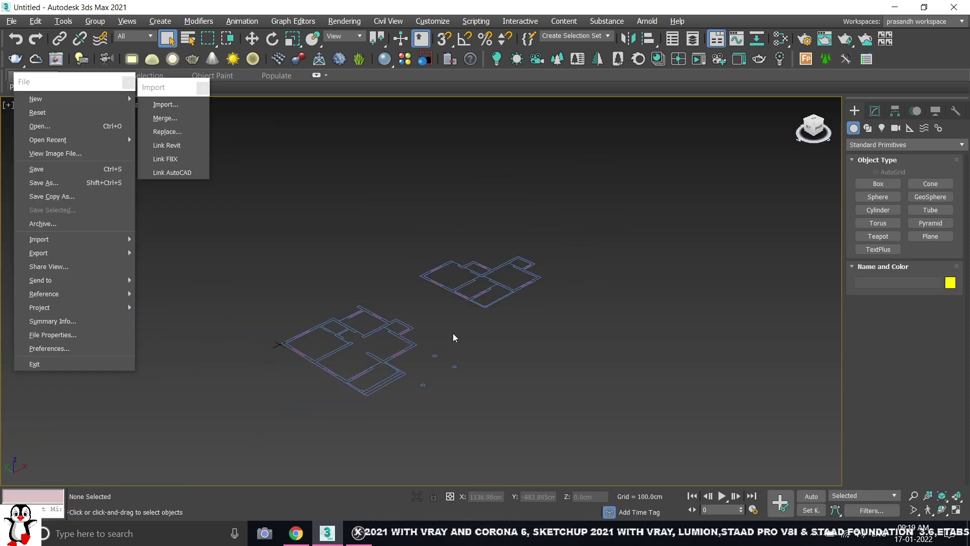
{"action": "key", "text": "t"}
{"action": "scroll", "coordinate": [449, 329], "scroll_direction": "down", "scroll_amount": 4}
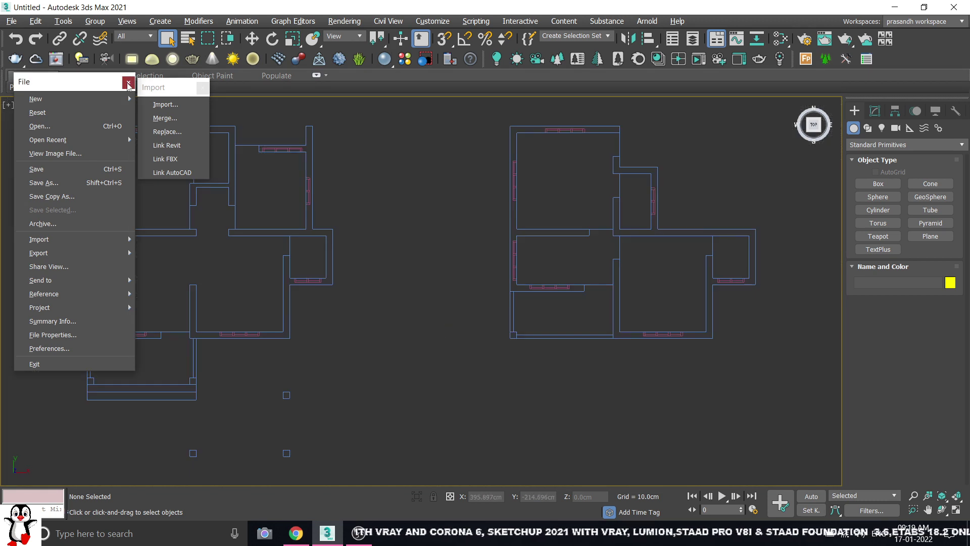
{"action": "left_click", "coordinate": [129, 82]}
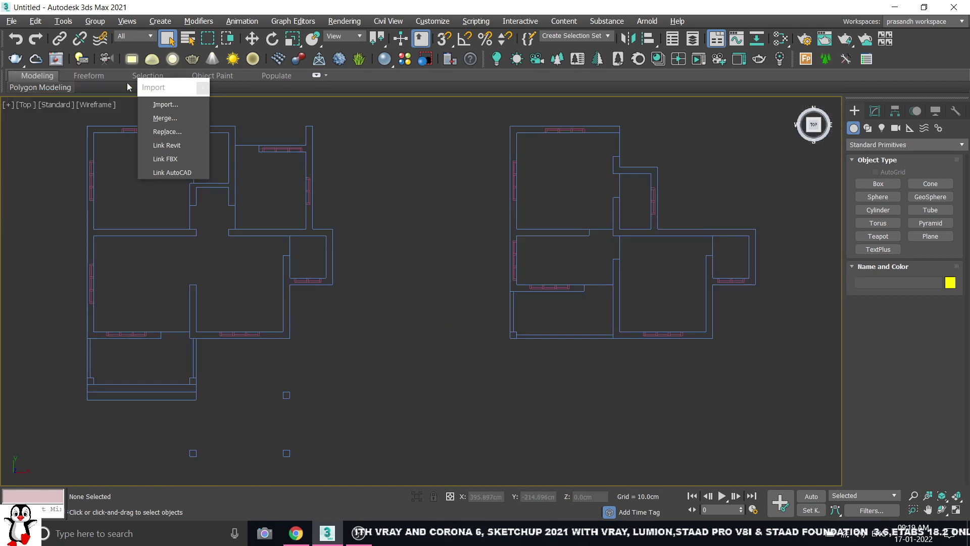
{"action": "left_click", "coordinate": [202, 87]}
{"action": "scroll", "coordinate": [329, 248], "scroll_direction": "down", "scroll_amount": 4}
{"action": "left_click", "coordinate": [329, 248]}
With the Move tool, drag the floor plan to the right along X.
{"action": "key", "text": "w"}
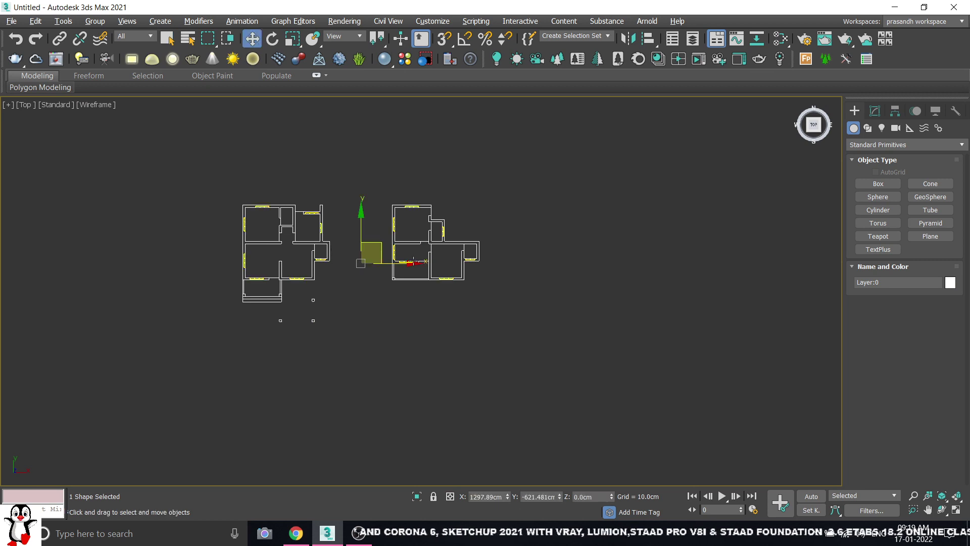
{"action": "mouse_move", "coordinate": [420, 262]}
{"action": "left_mouse_down"}
{"action": "mouse_move", "coordinate": [548, 260]}
{"action": "mouse_move", "coordinate": [121, 260]}
{"action": "mouse_move", "coordinate": [420, 262]}
{"action": "left_mouse_up"}
{"action": "left_click_drag", "start_coordinate": [496, 270], "coordinate": [697, 271]}
{"action": "scroll", "coordinate": [575, 253], "scroll_direction": "up", "scroll_amount": 3}
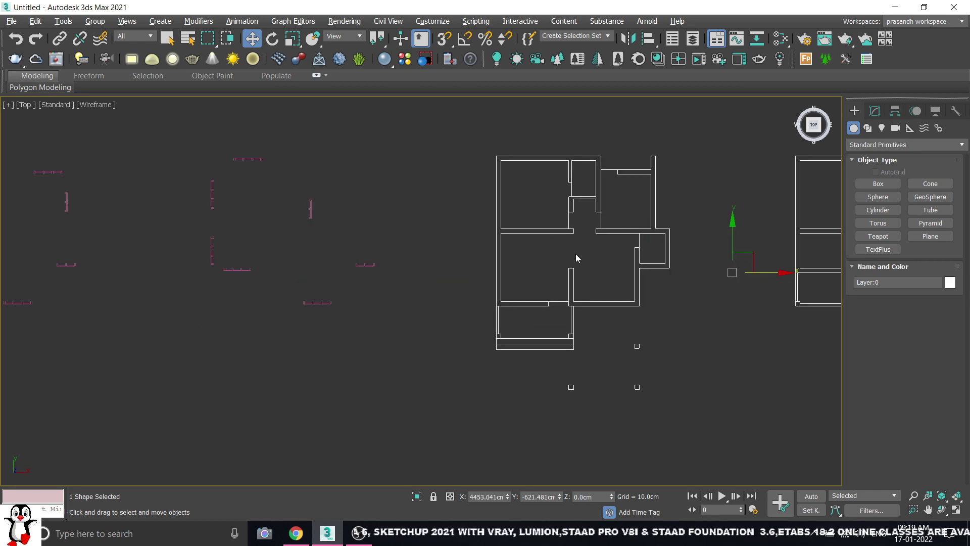
{"action": "scroll", "coordinate": [577, 255], "scroll_direction": "down", "scroll_amount": 1}
Select the floor plan walls and move them left, closer to the other plan.
{"action": "left_click", "coordinate": [456, 155]}
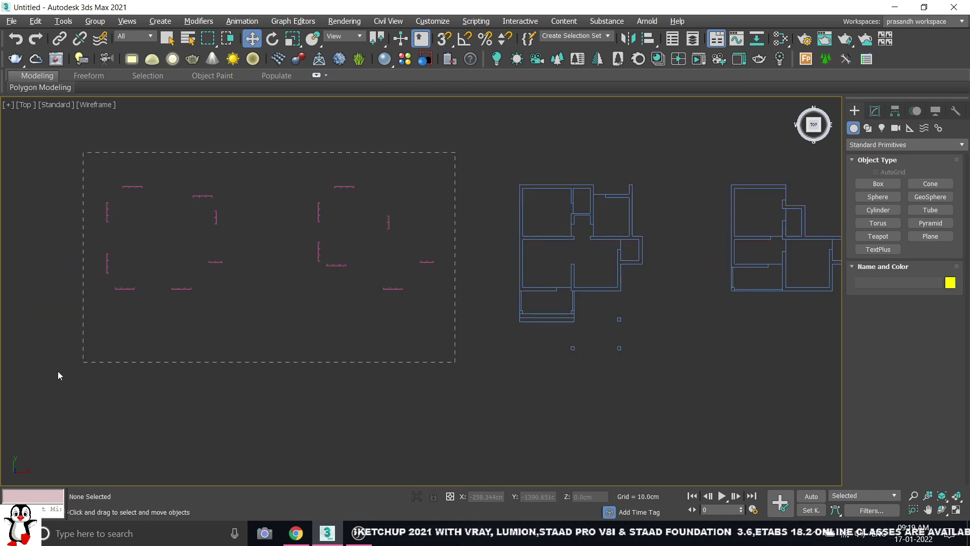
{"action": "left_click_drag", "start_coordinate": [38, 374], "coordinate": [37, 374]}
{"action": "left_click", "coordinate": [454, 206]}
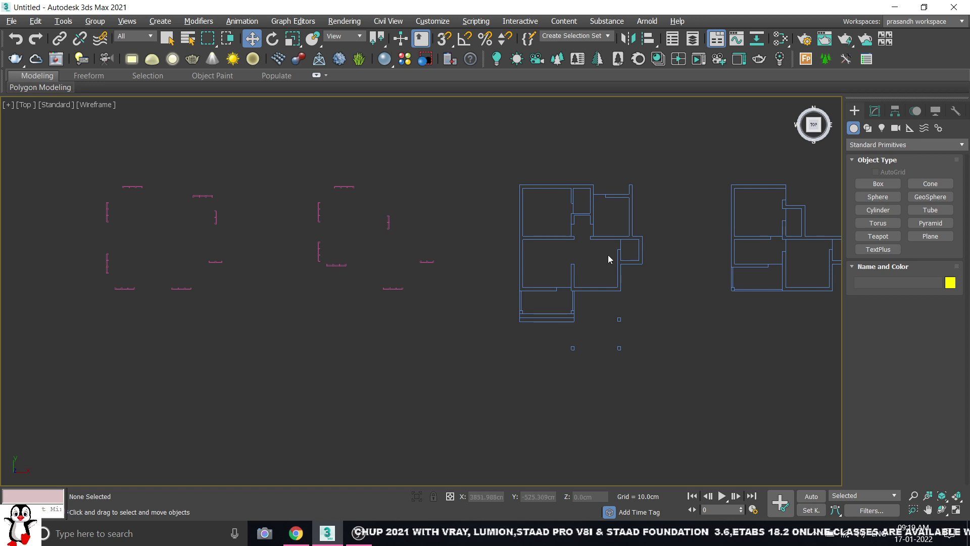
{"action": "left_click", "coordinate": [625, 257]}
{"action": "left_click_drag", "start_coordinate": [732, 268], "coordinate": [299, 303]}
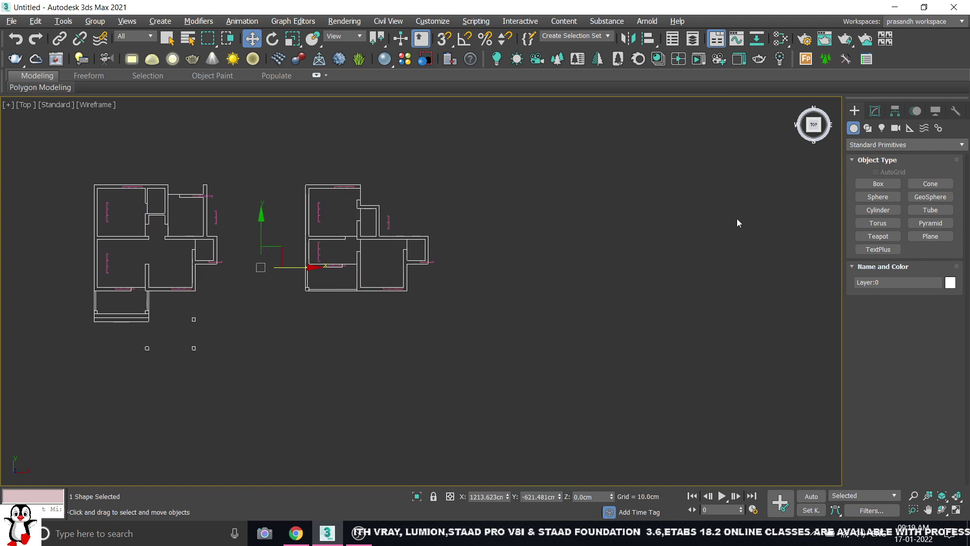
{"action": "left_click", "coordinate": [677, 227]}
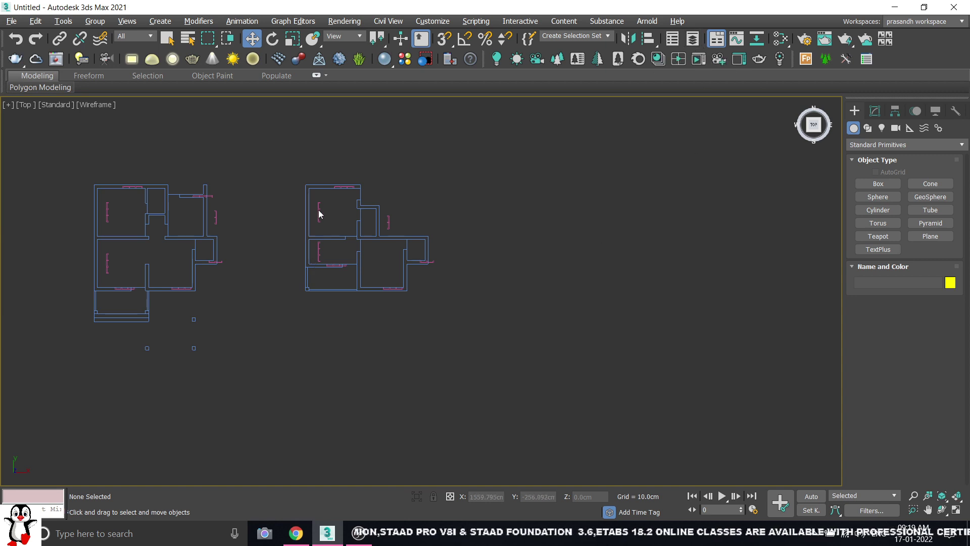
Shift the window markings left to line up with the plan walls.
{"action": "left_click", "coordinate": [319, 251]}
{"action": "left_click_drag", "start_coordinate": [317, 239], "coordinate": [286, 240]}
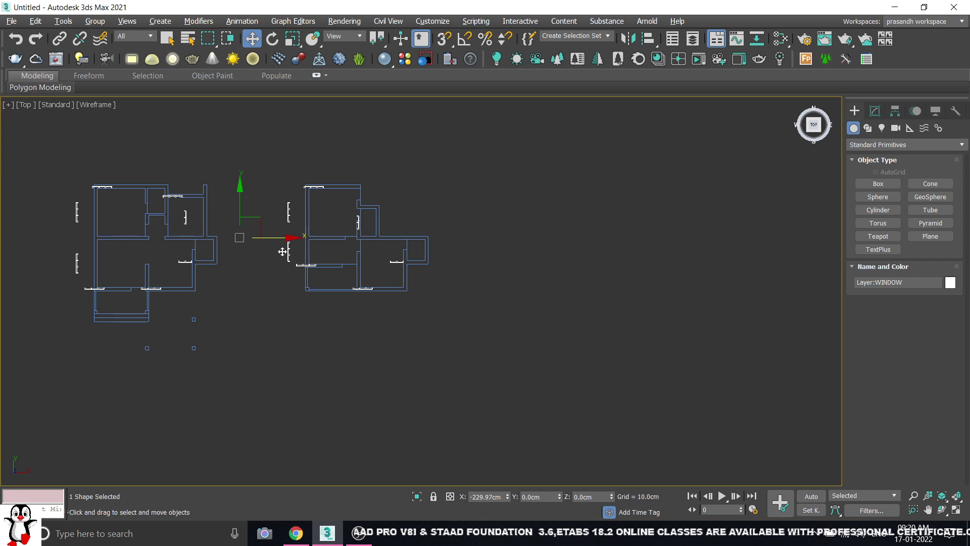
{"action": "left_click", "coordinate": [657, 247]}
{"action": "middle_click_drag", "start_coordinate": [404, 232], "coordinate": [426, 232]}
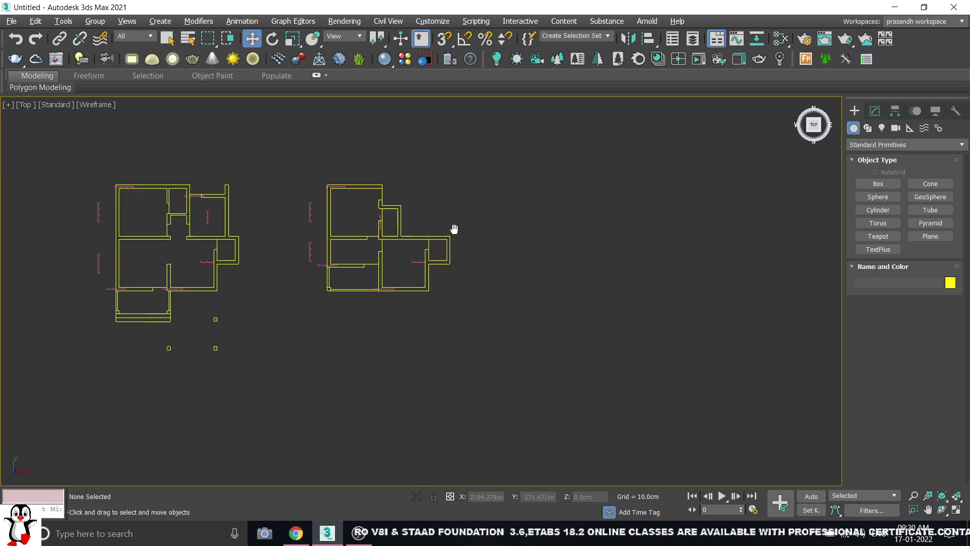
{"action": "scroll", "coordinate": [232, 212], "scroll_direction": "up", "scroll_amount": 5}
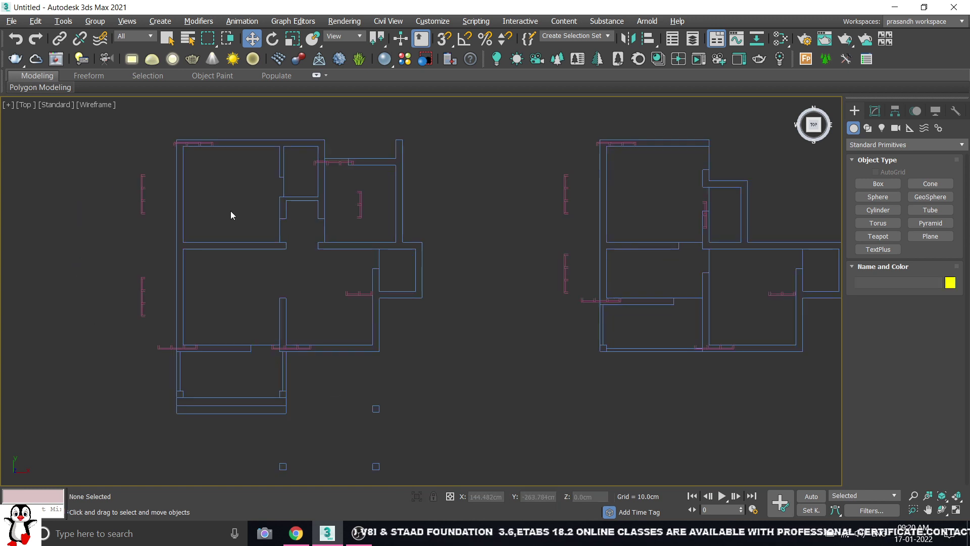
{"action": "left_click", "coordinate": [876, 146]}
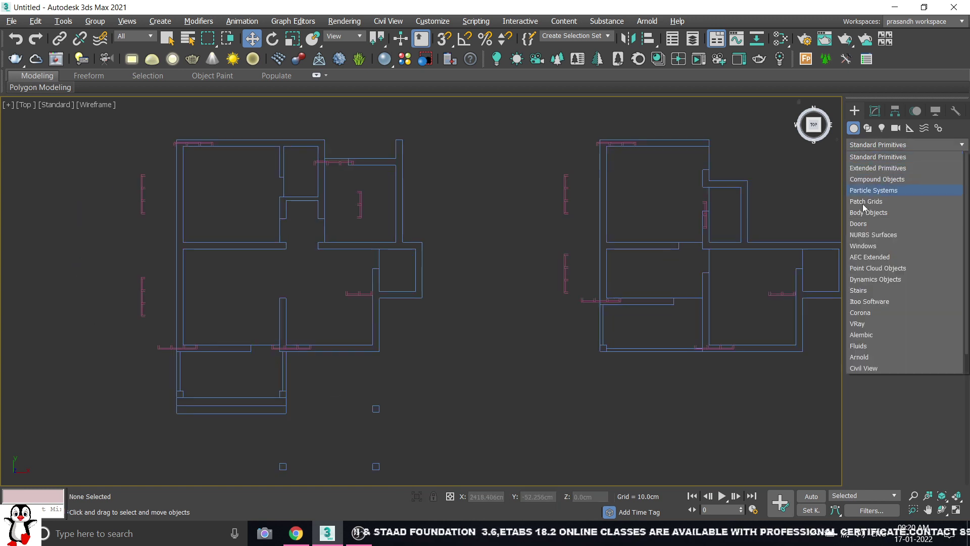
{"action": "left_click", "coordinate": [863, 258]}
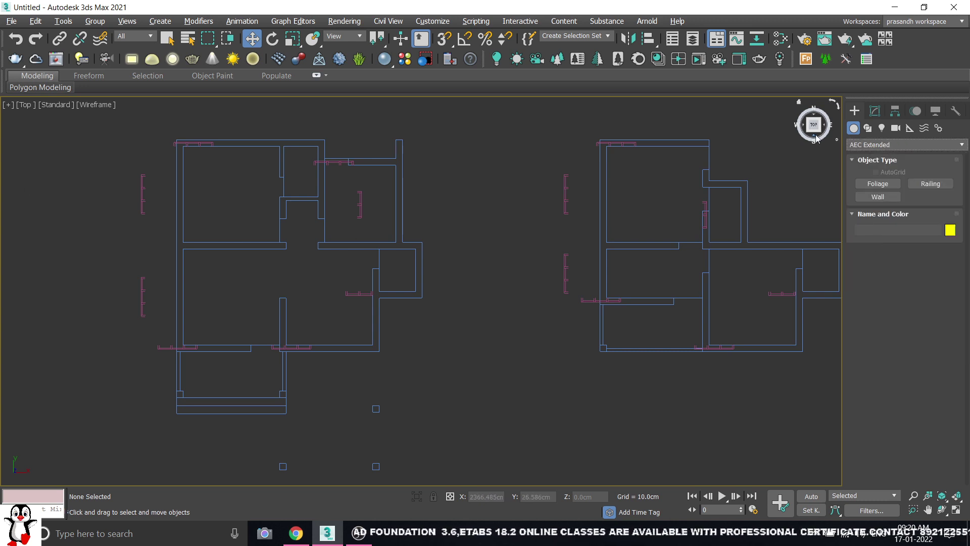
{"action": "left_click", "coordinate": [904, 145]}
{"action": "left_click", "coordinate": [879, 155]}
{"action": "scroll", "coordinate": [495, 249], "scroll_direction": "down", "scroll_amount": 5}
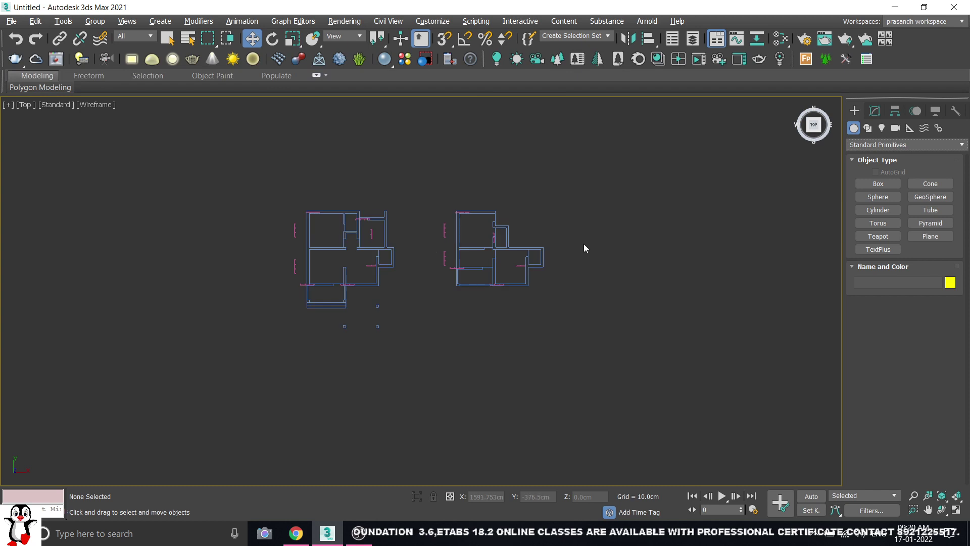
{"action": "scroll", "coordinate": [471, 234], "scroll_direction": "up", "scroll_amount": 5}
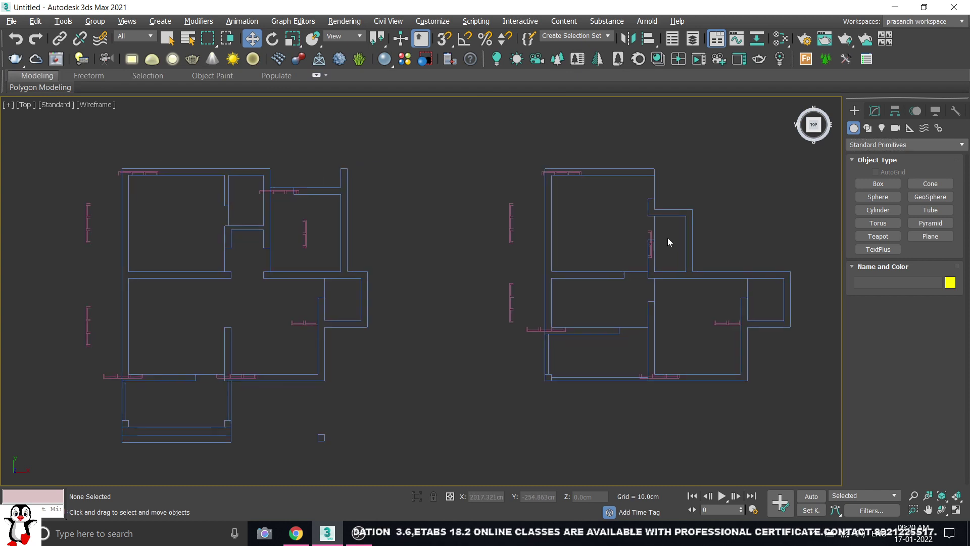